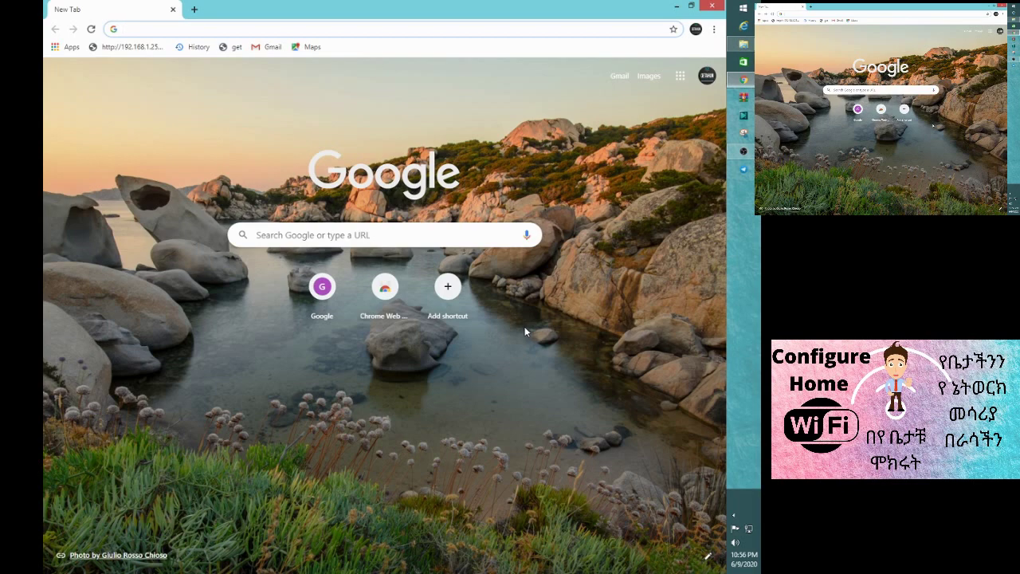
- Enter the router address 192.168.1.1 in Chrome's address bar and load it
text(192)
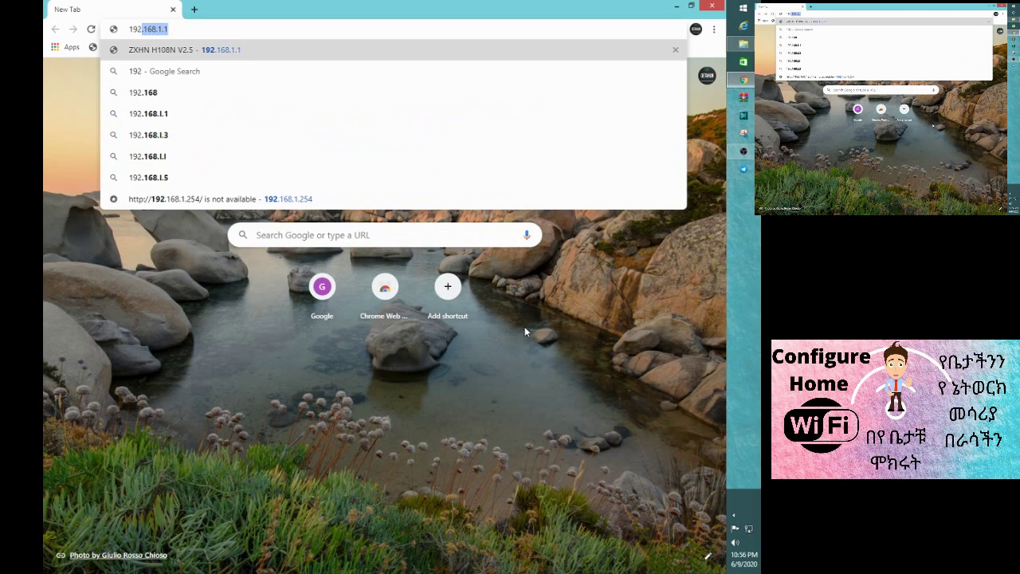
key(Right)
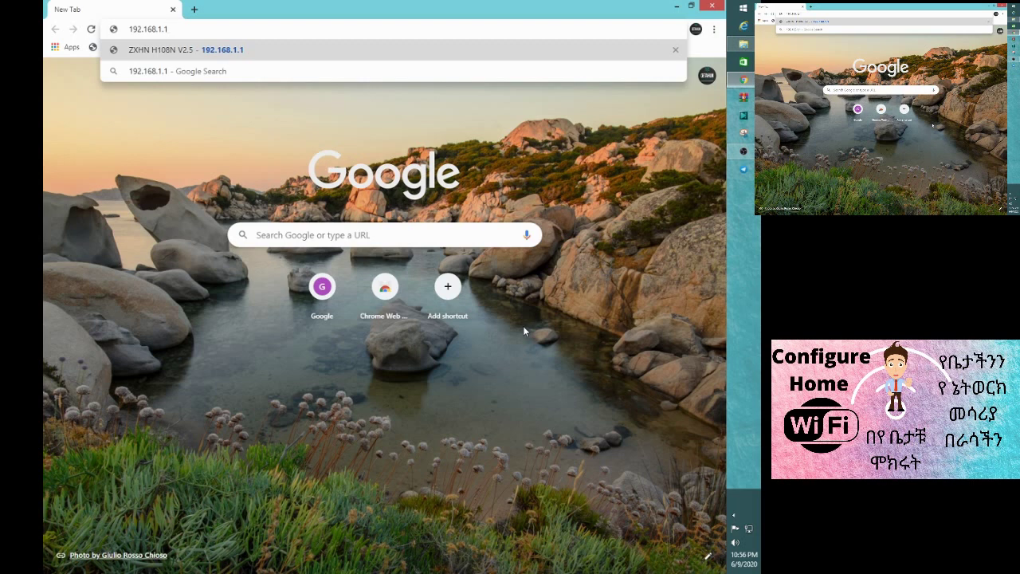
key(Return)
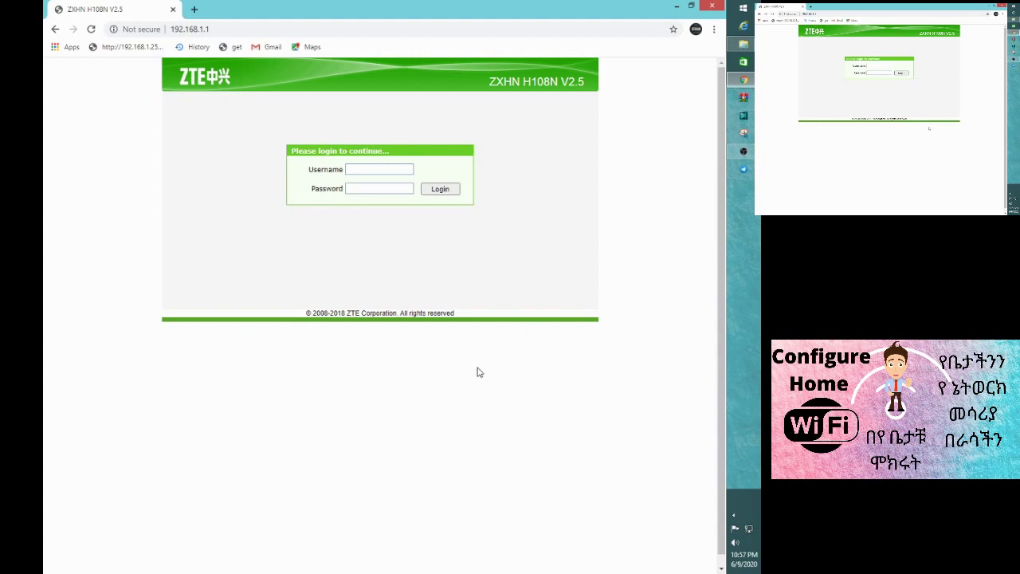
click(349, 169)
key(Tab)
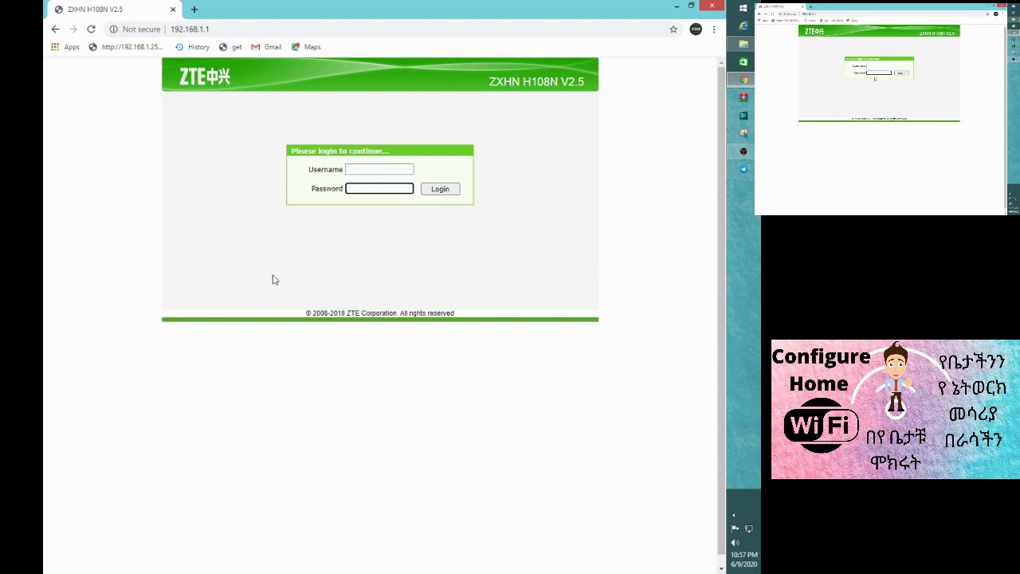
click(359, 168)
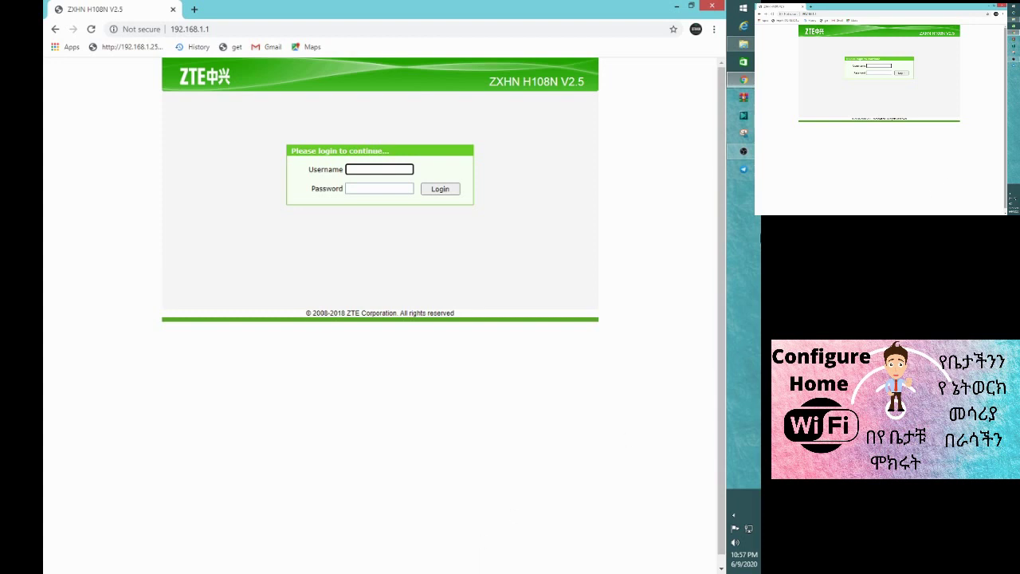
click(358, 188)
click(358, 170)
click(355, 190)
click(356, 170)
click(355, 188)
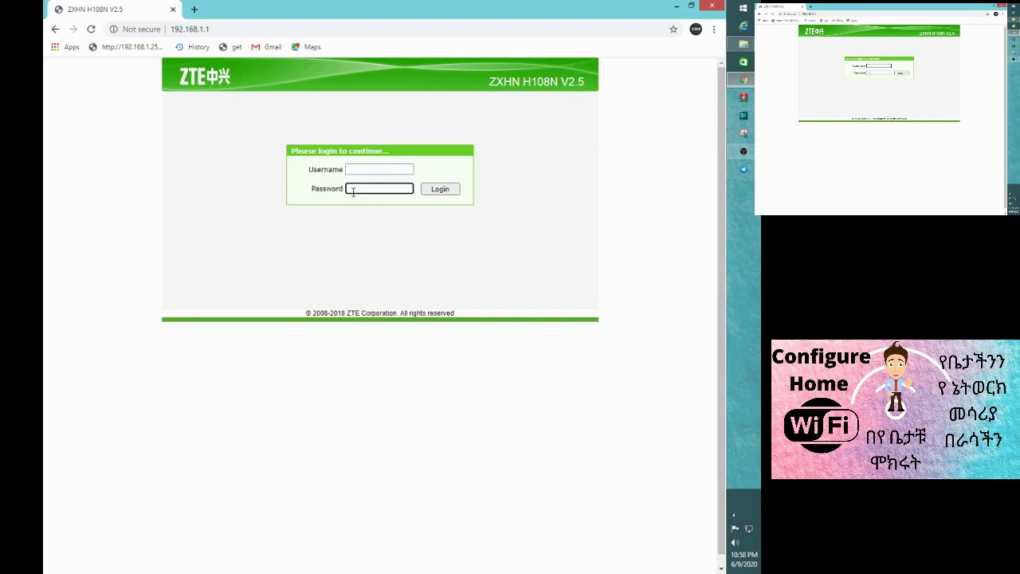
click(356, 170)
click(351, 189)
click(355, 169)
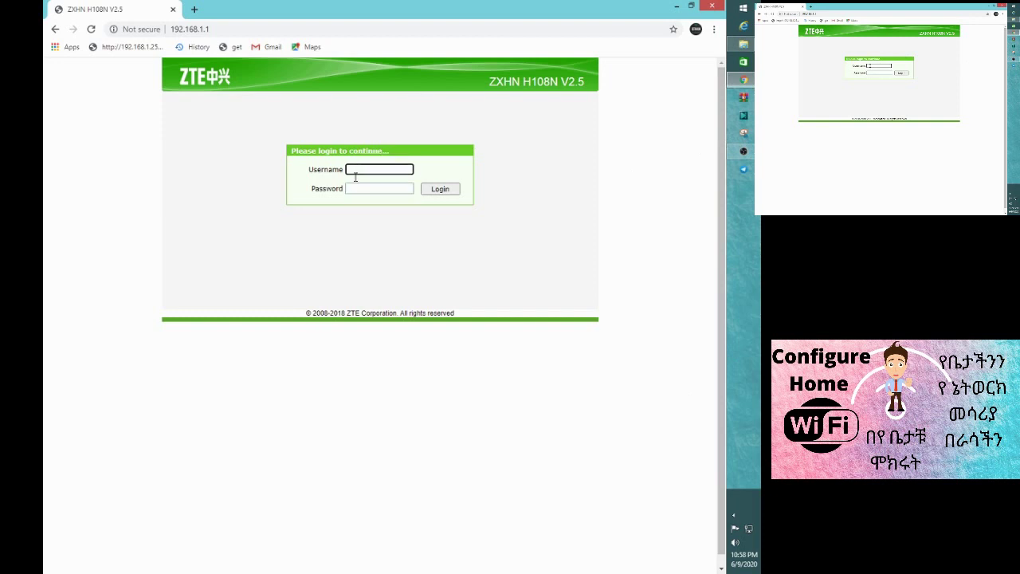
click(354, 186)
click(356, 170)
click(354, 189)
click(356, 170)
click(353, 188)
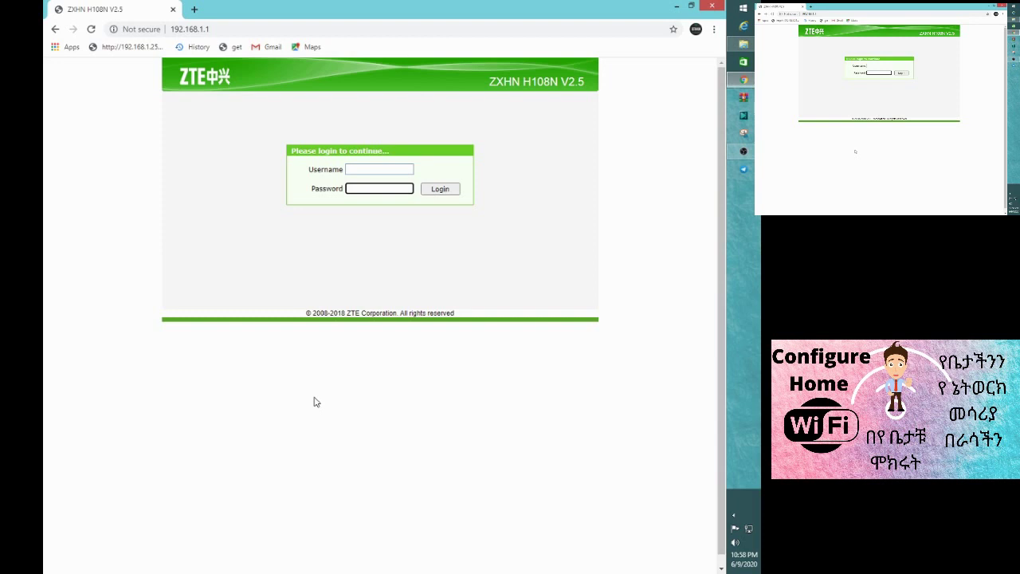
- Enter the admin username in the router login form
click(365, 168)
text(admin)
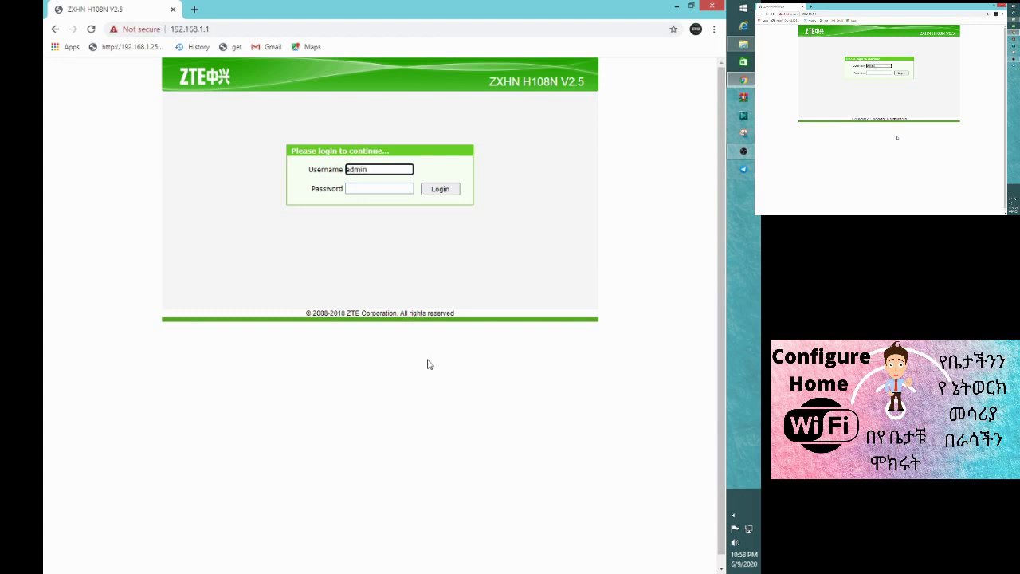
click(379, 188)
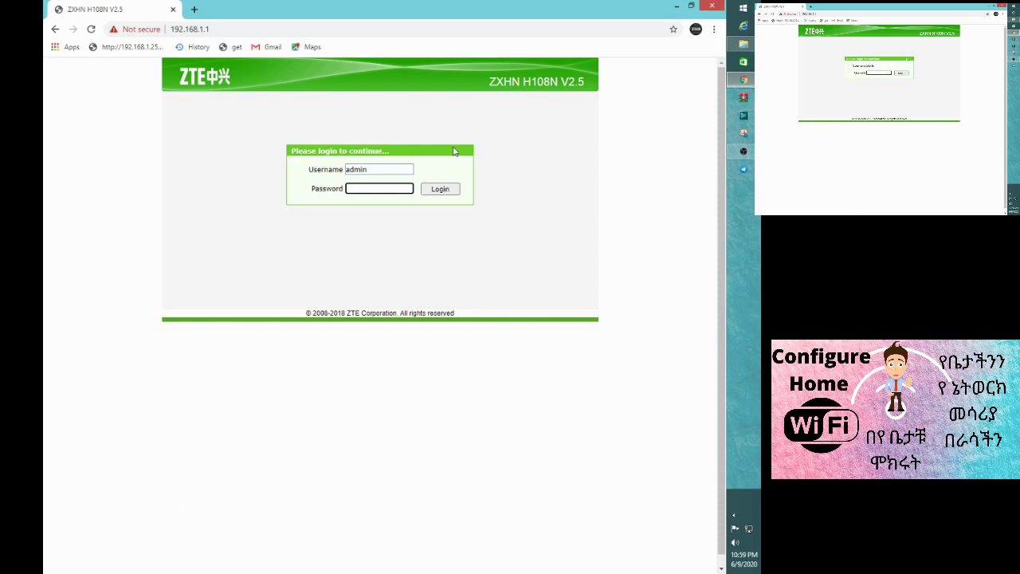
double_click(363, 170)
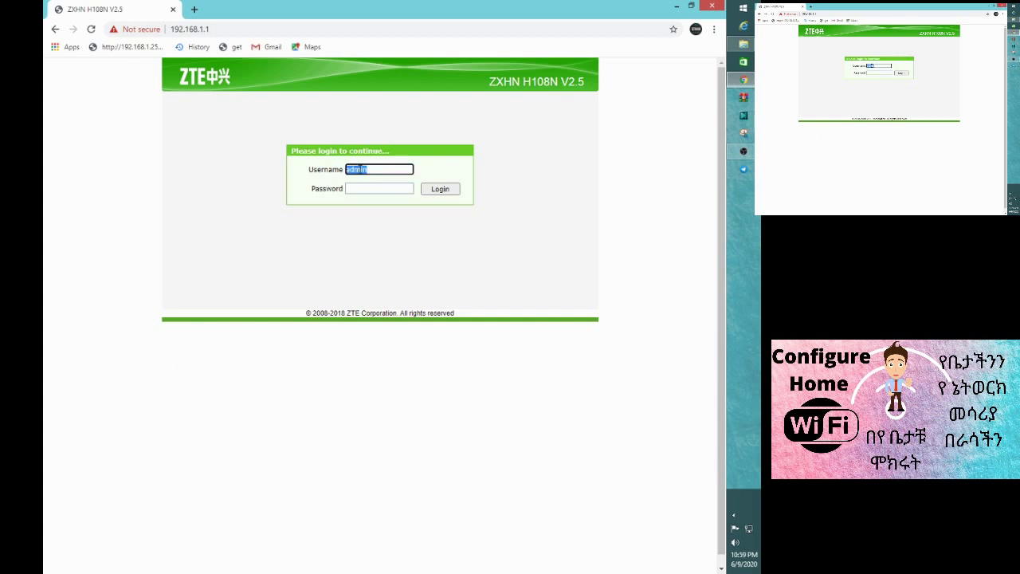
double_click(359, 169)
click(350, 188)
double_click(353, 168)
click(354, 188)
click(353, 169)
- Enter the account password and log in to the router's admin pages
double_click(354, 169)
click(356, 186)
double_click(354, 170)
click(352, 192)
double_click(355, 170)
click(354, 191)
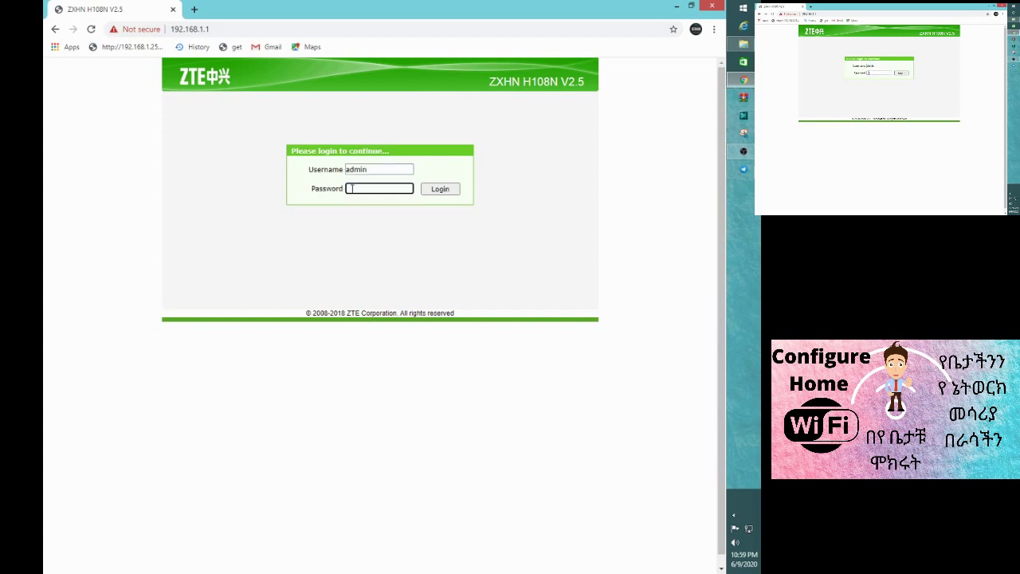
text(admin)
text(••••)
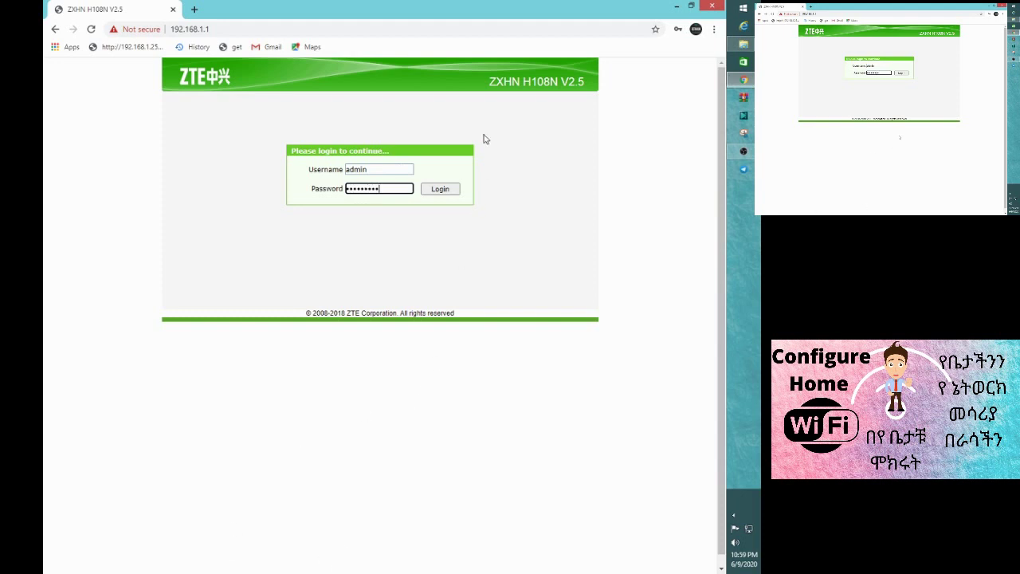
click(442, 190)
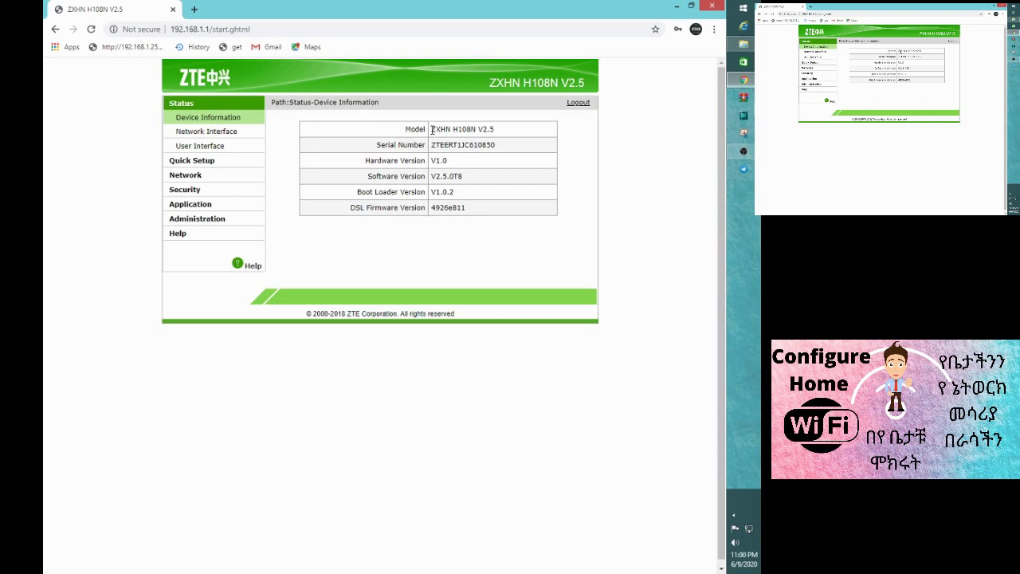
- Highlight the model name ZXHN H108N V2.5 and its V2.5 version on Device Information
drag(433, 130, 519, 143)
click(518, 276)
drag(477, 129, 507, 140)
click(458, 274)
- Highlight the serial number, hardware version V1.0 and software version V2.5.0T8, then open Quick Setup
drag(375, 146, 426, 147)
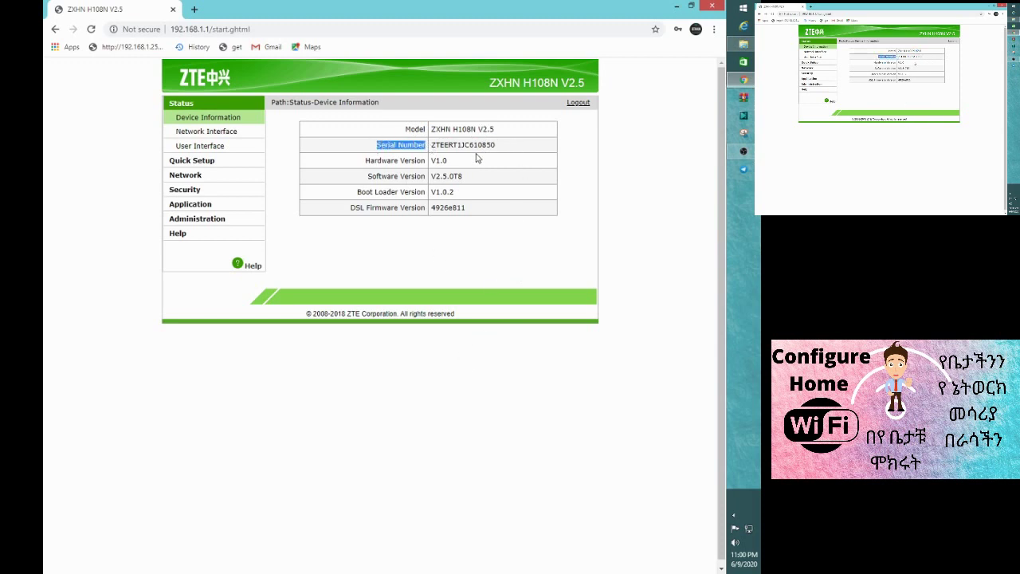
double_click(467, 145)
double_click(393, 161)
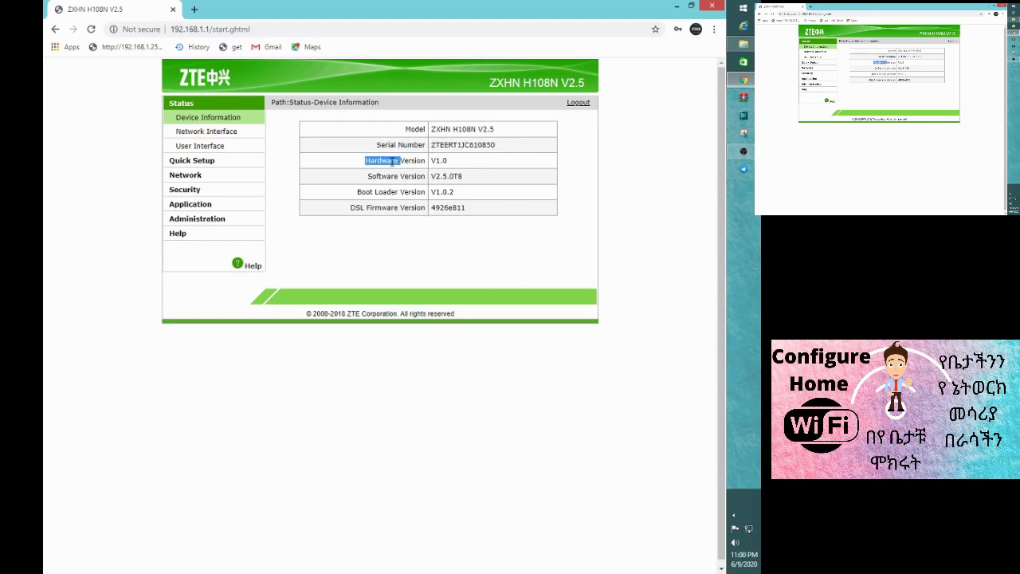
drag(434, 161, 447, 161)
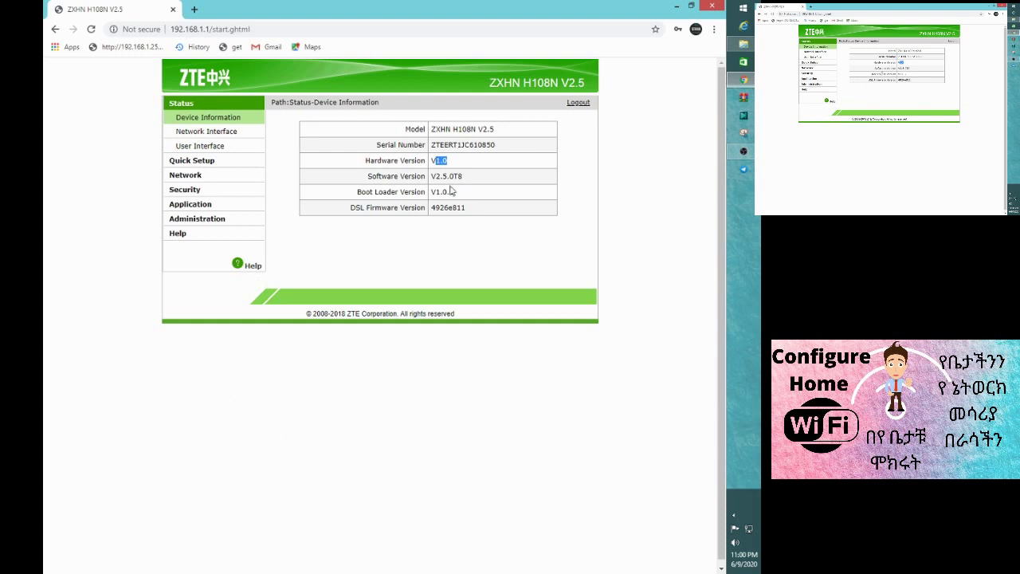
drag(462, 177, 430, 177)
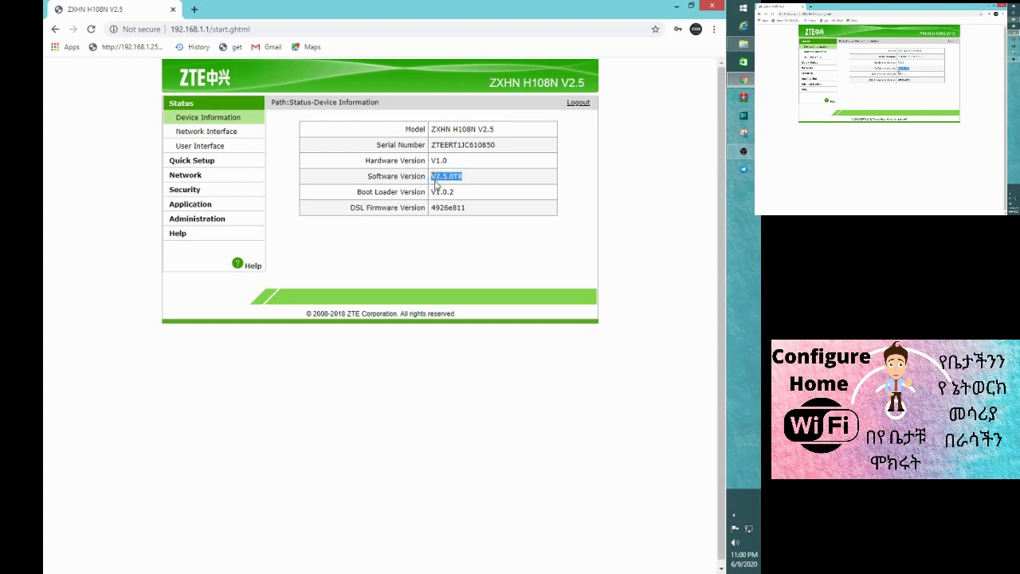
double_click(432, 176)
click(197, 161)
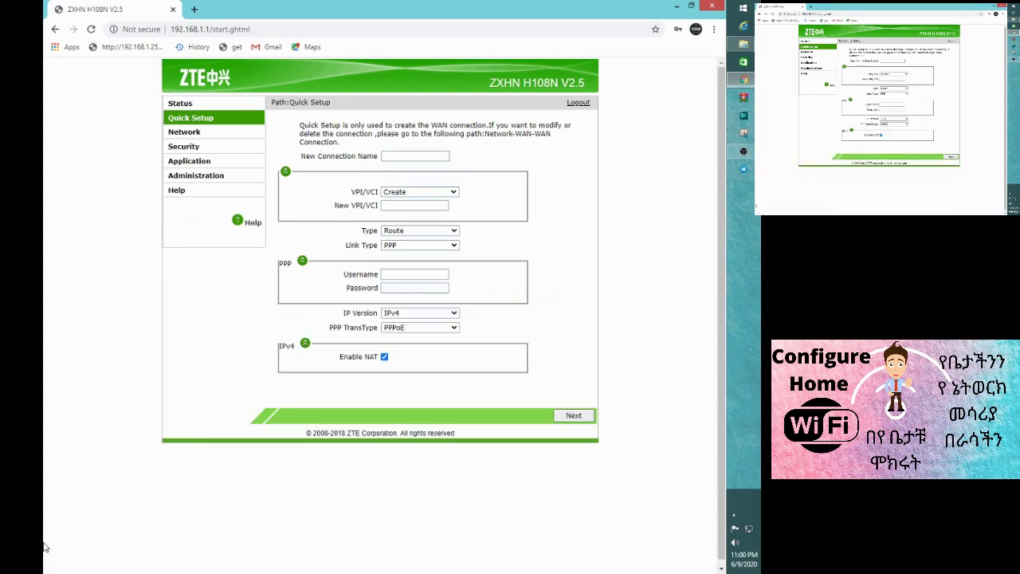
click(387, 156)
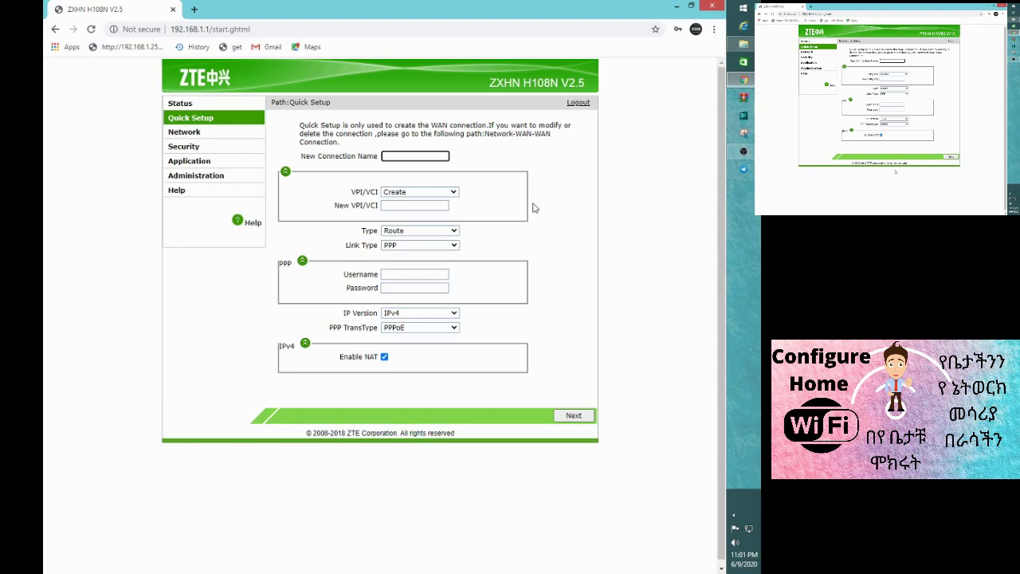
click(443, 245)
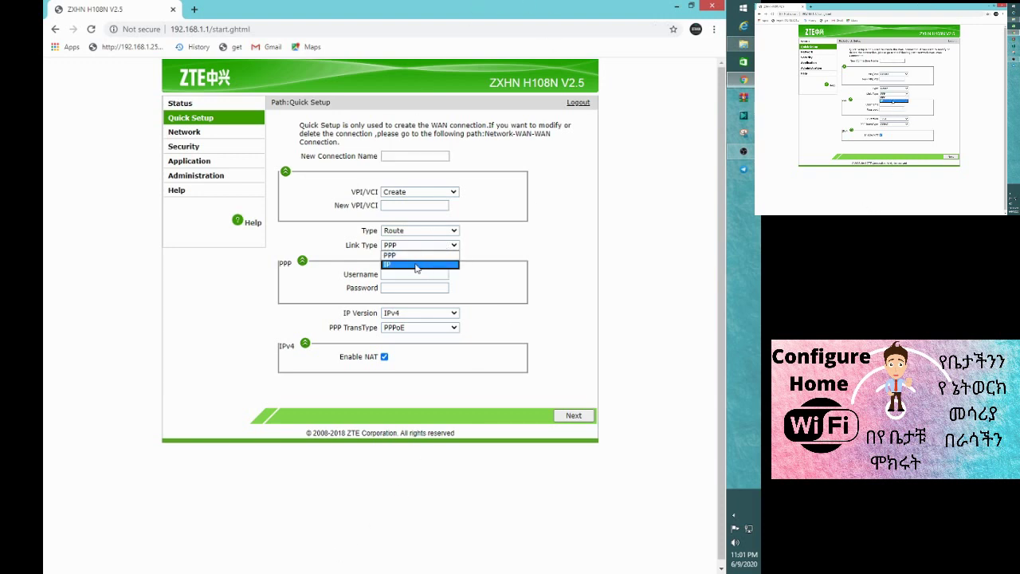
click(418, 265)
click(402, 247)
click(402, 247)
click(407, 262)
click(408, 281)
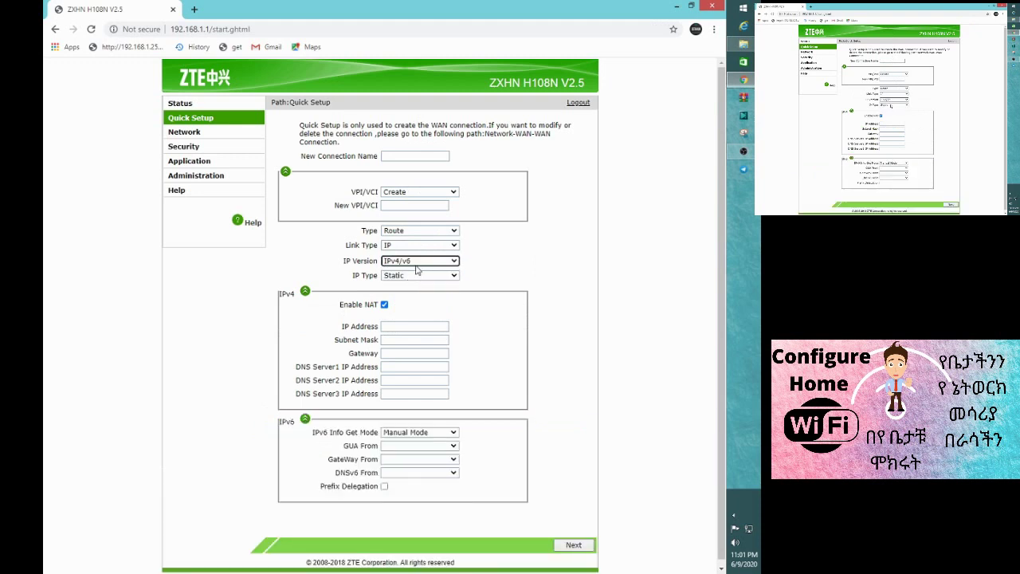
click(417, 264)
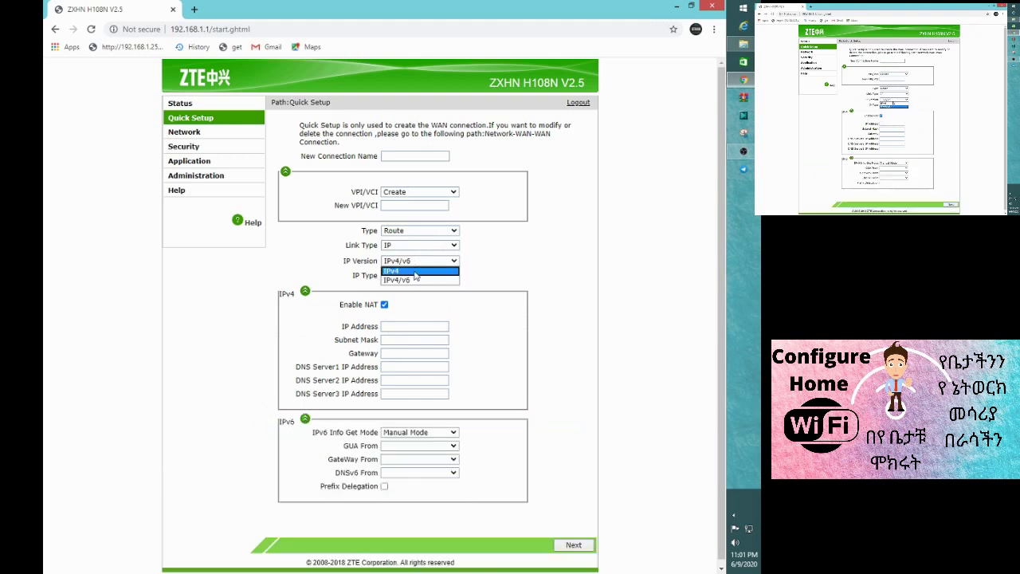
click(413, 271)
click(413, 263)
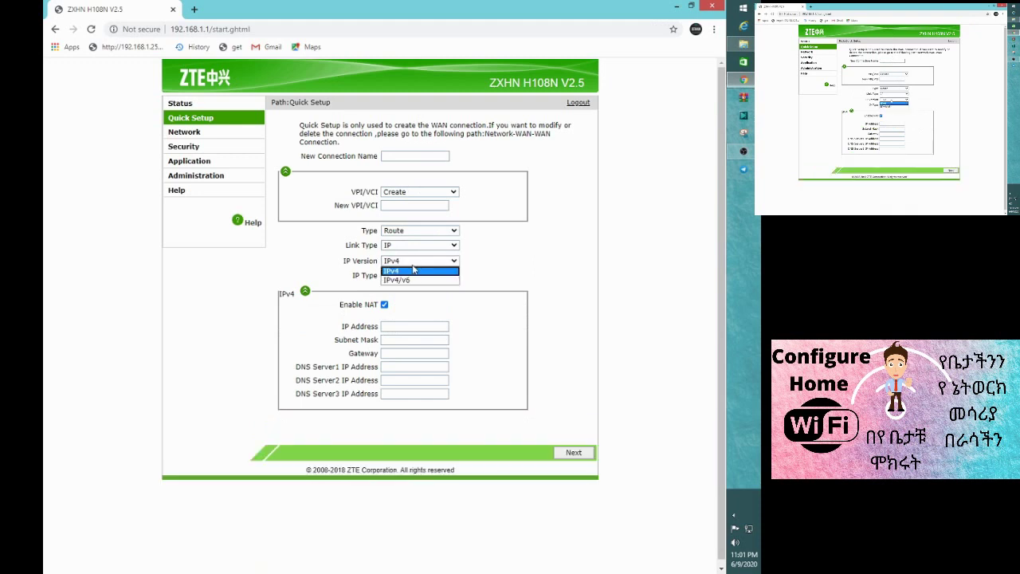
click(407, 280)
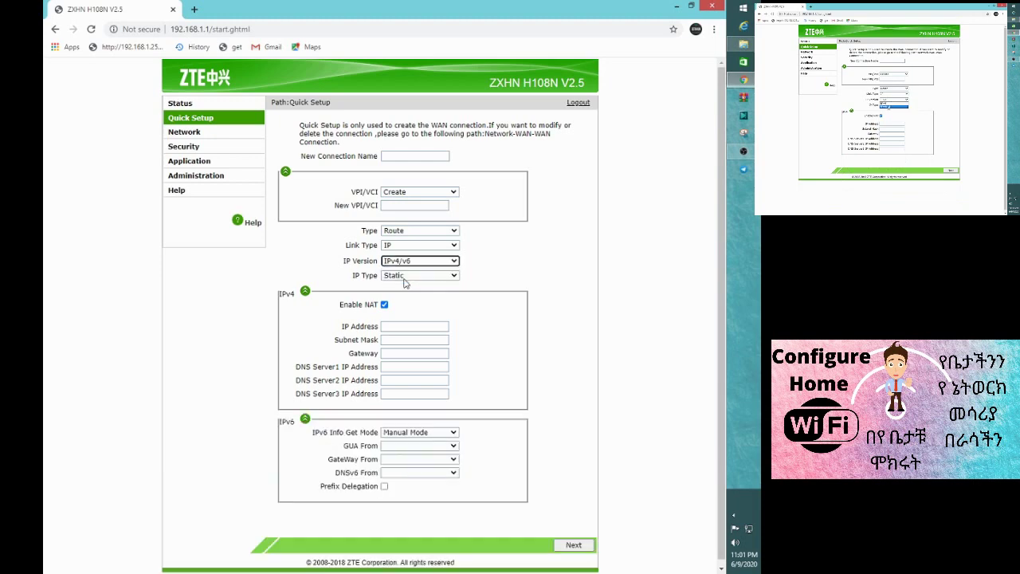
scroll(403, 313, down, 1)
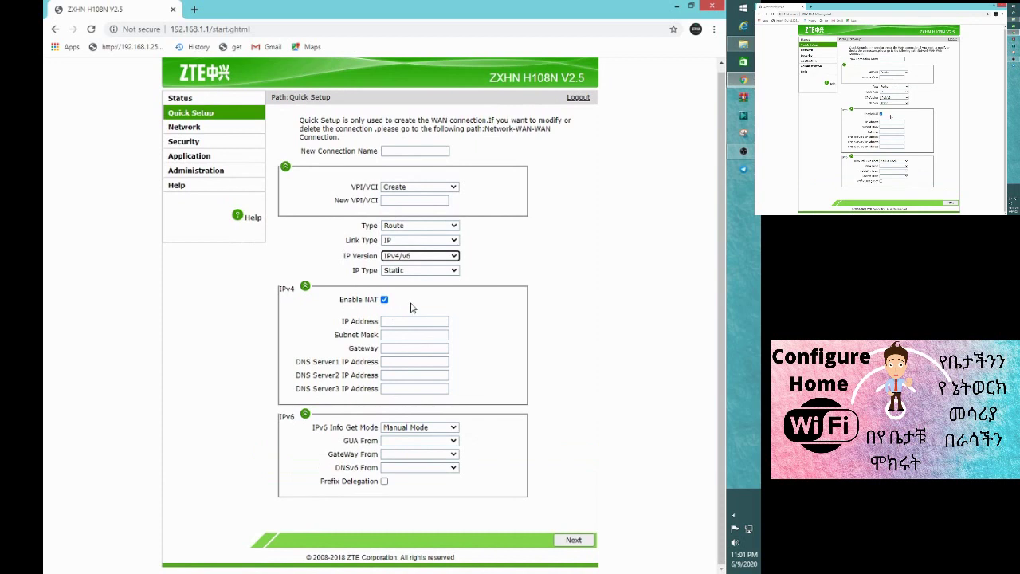
click(438, 260)
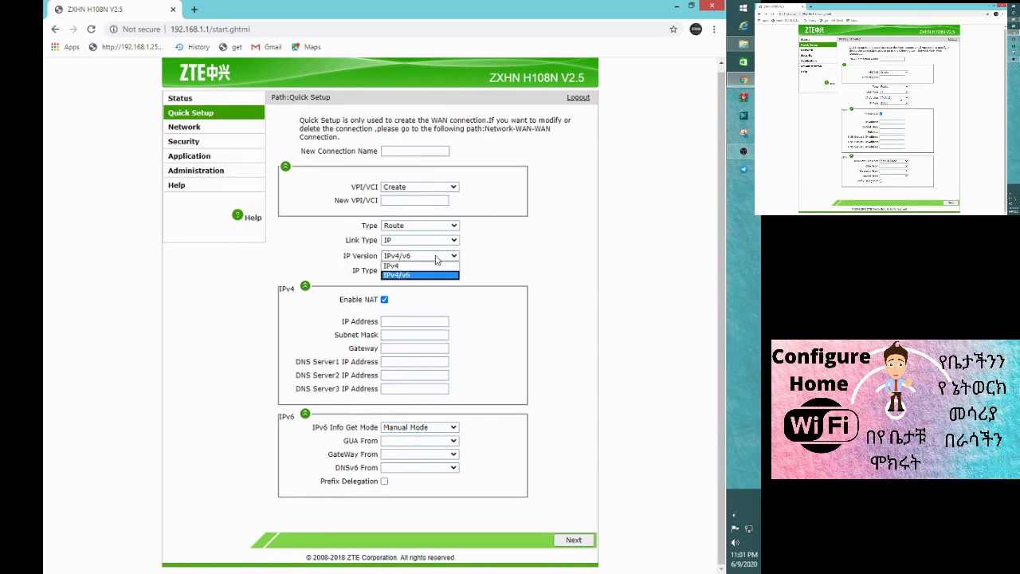
click(408, 273)
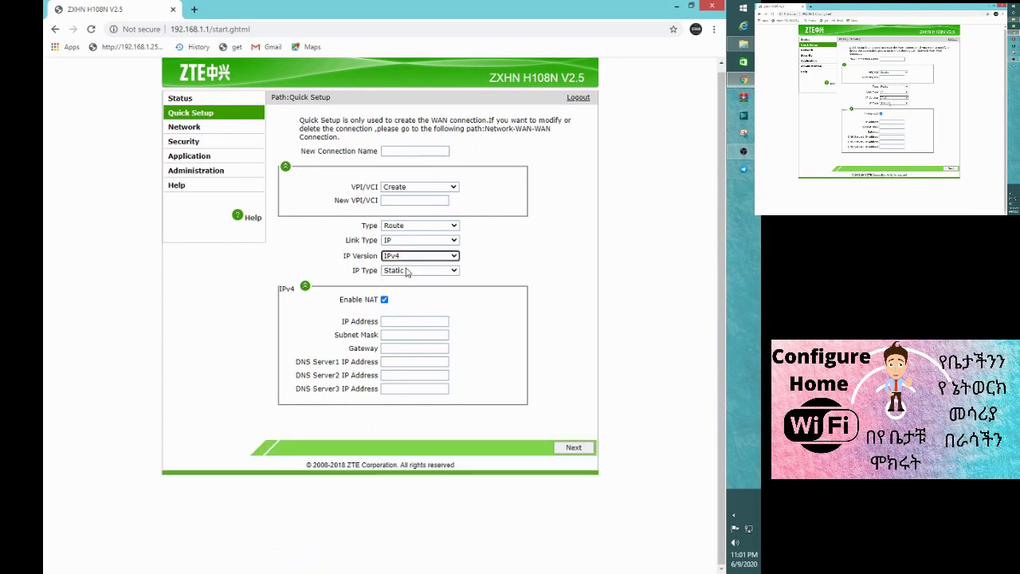
click(430, 272)
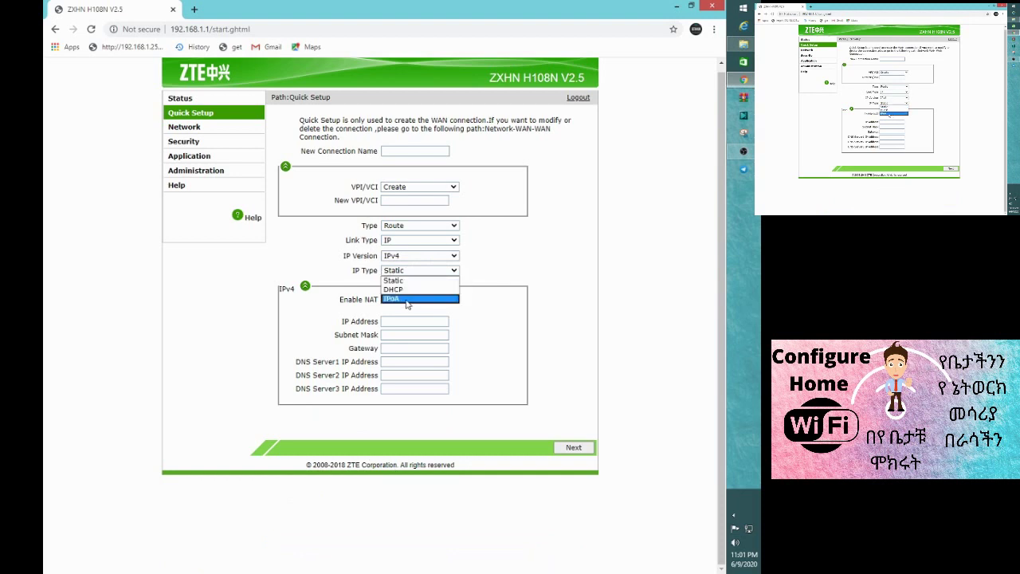
click(395, 281)
click(425, 272)
click(405, 290)
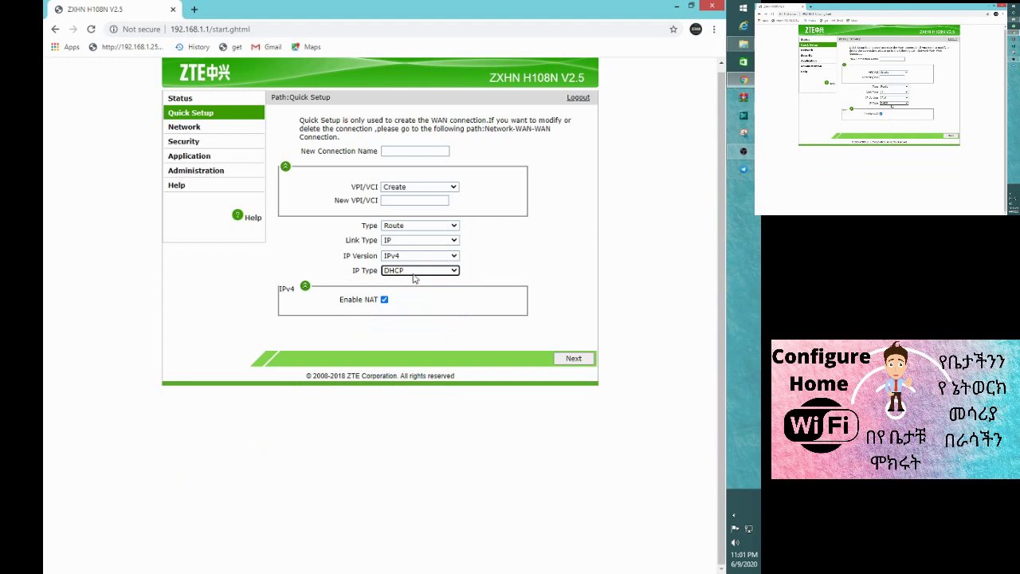
click(414, 276)
click(404, 283)
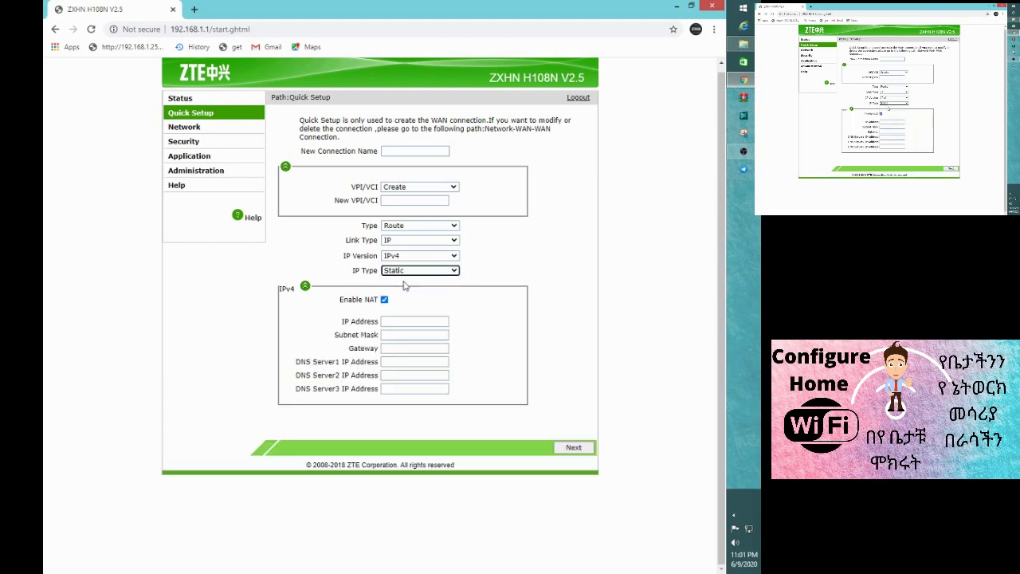
click(392, 322)
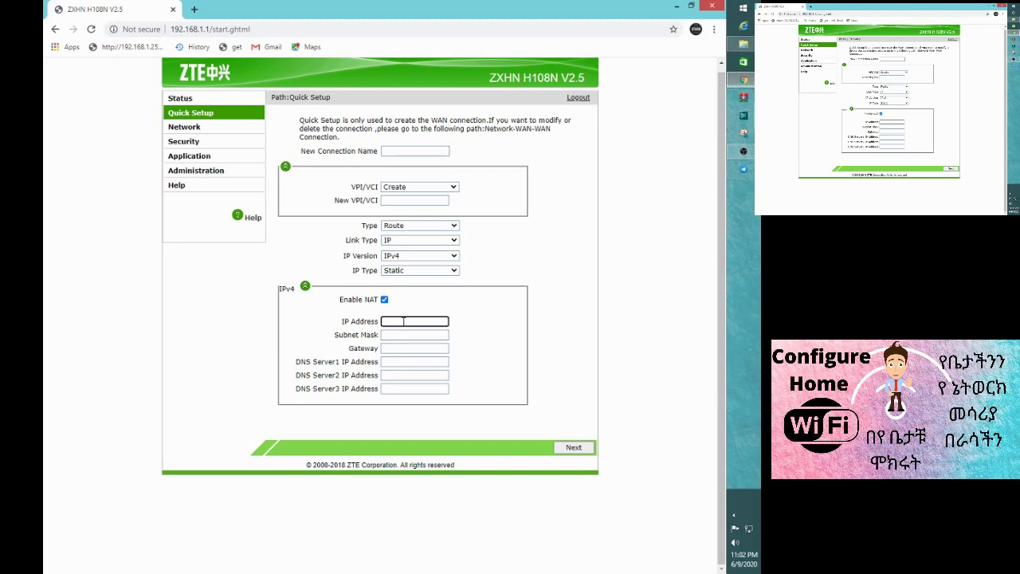
click(393, 335)
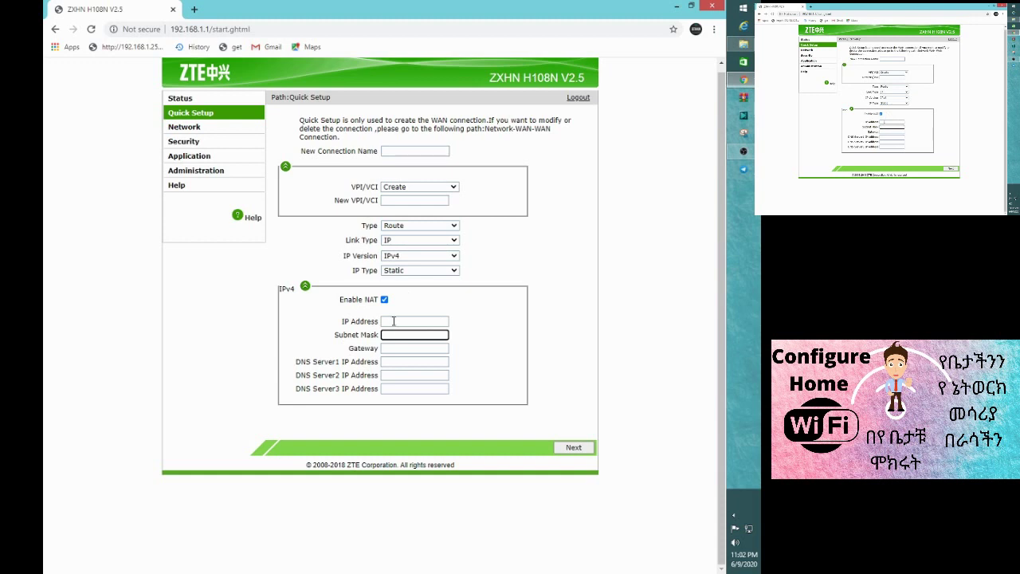
click(393, 321)
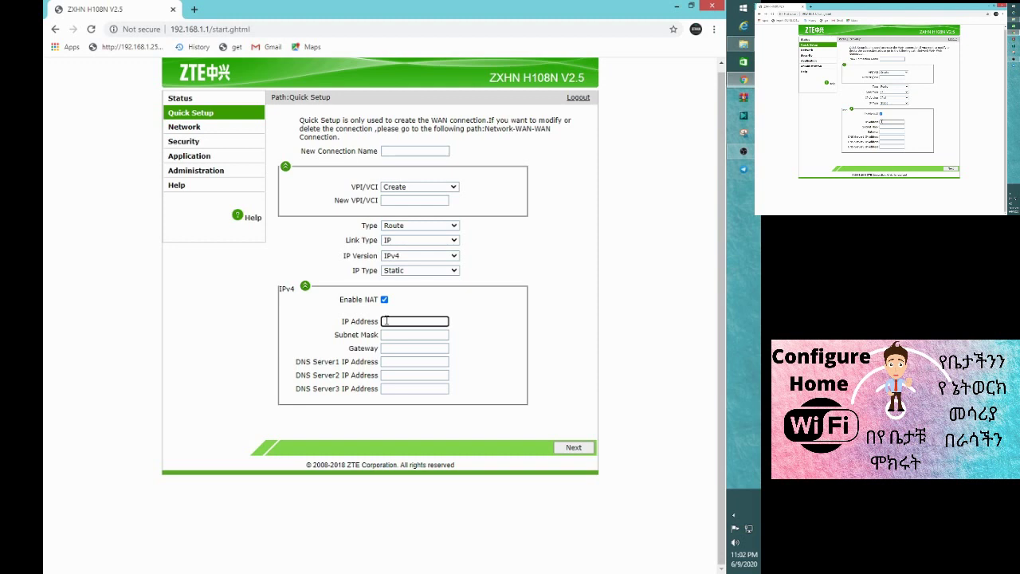
mouse_move(46, 550)
click(388, 337)
click(391, 321)
click(388, 337)
click(388, 348)
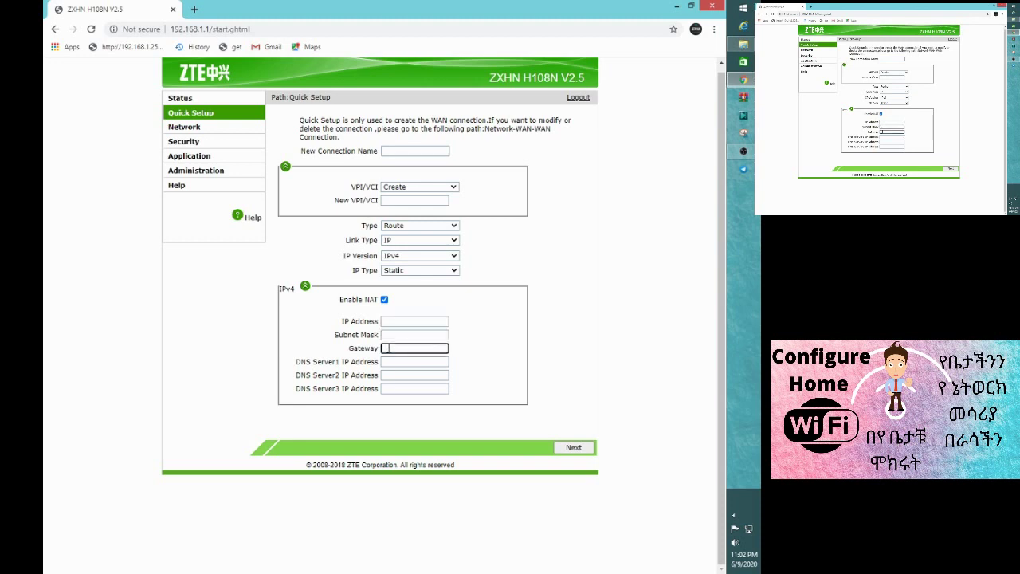
click(385, 361)
click(387, 375)
key(shift+Tab)
key(shift+Tab)
key(shift+Tab)
key(shift+Tab)
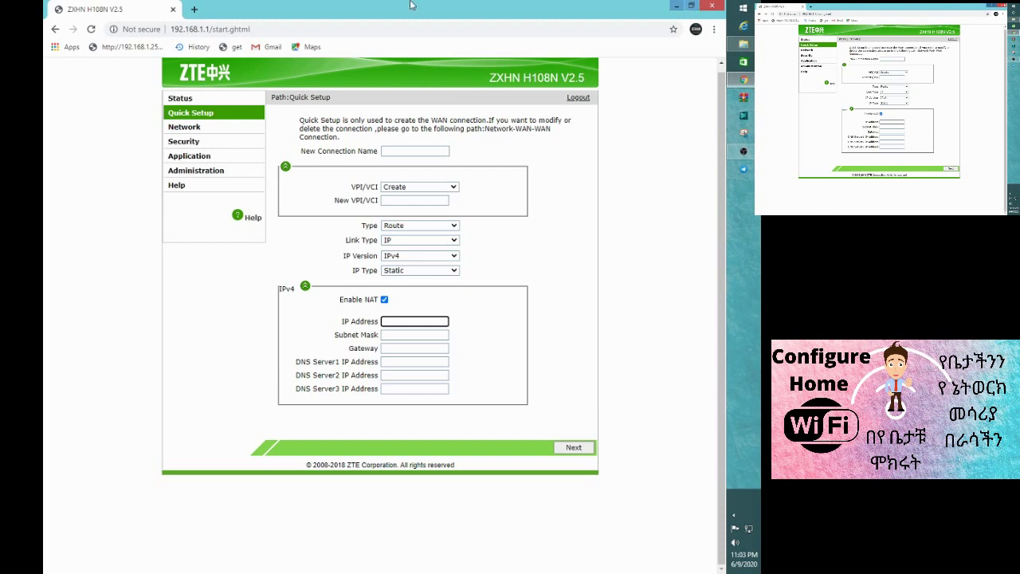
- Visit Security, return to Quick Setup, and keep PPPoE transport and IPv4
click(183, 141)
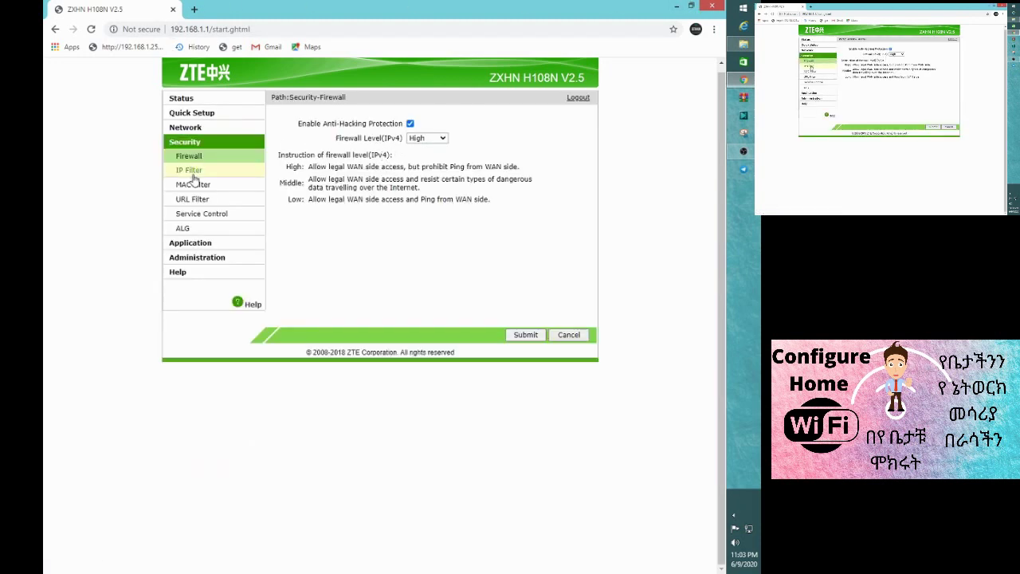
click(196, 113)
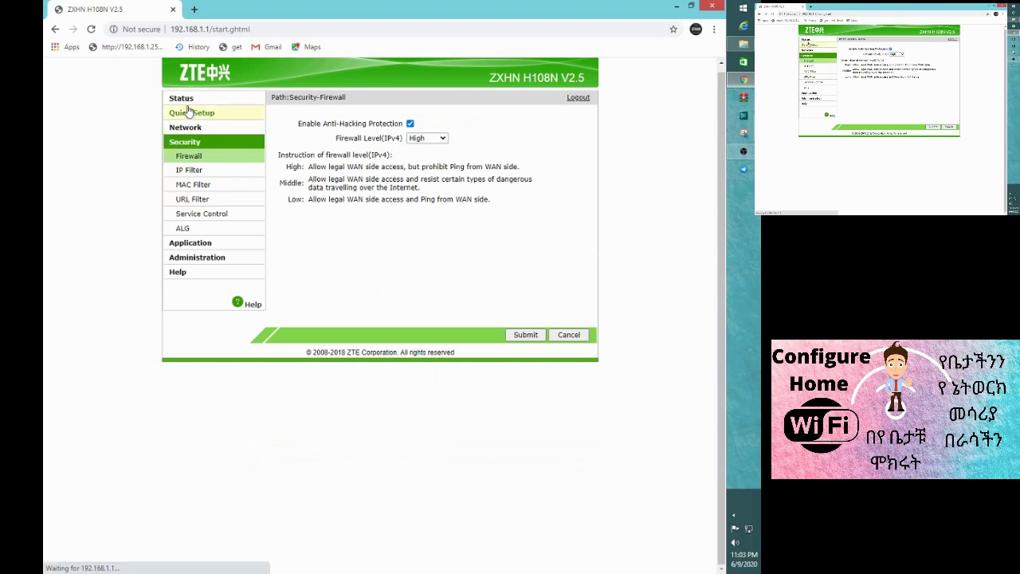
click(404, 151)
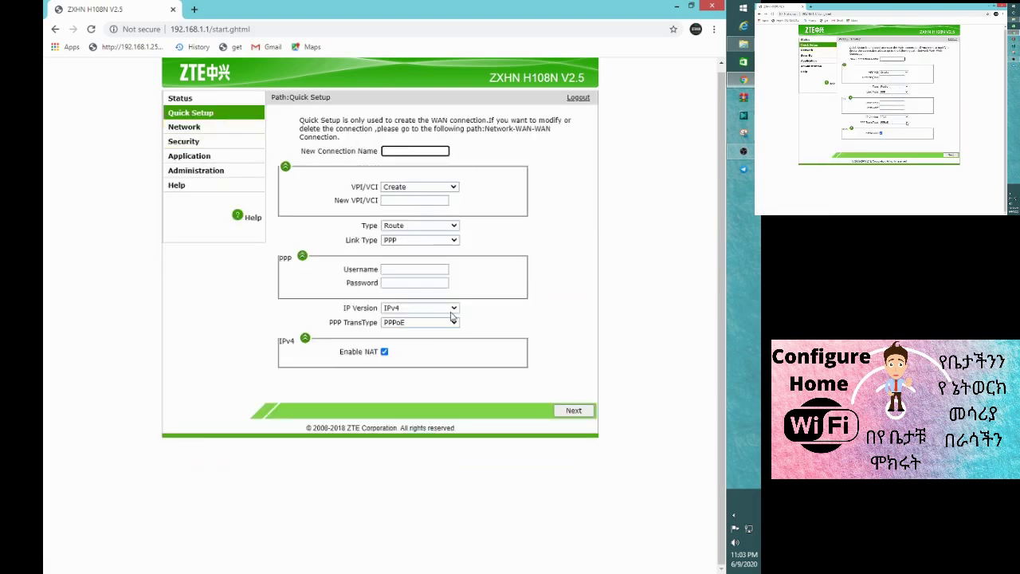
click(451, 323)
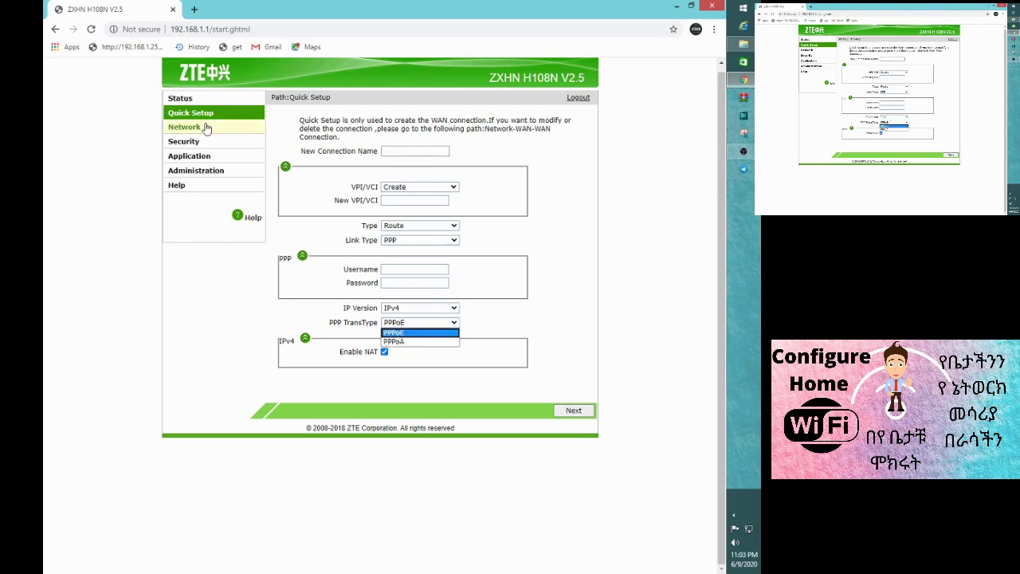
click(442, 318)
click(430, 309)
click(404, 319)
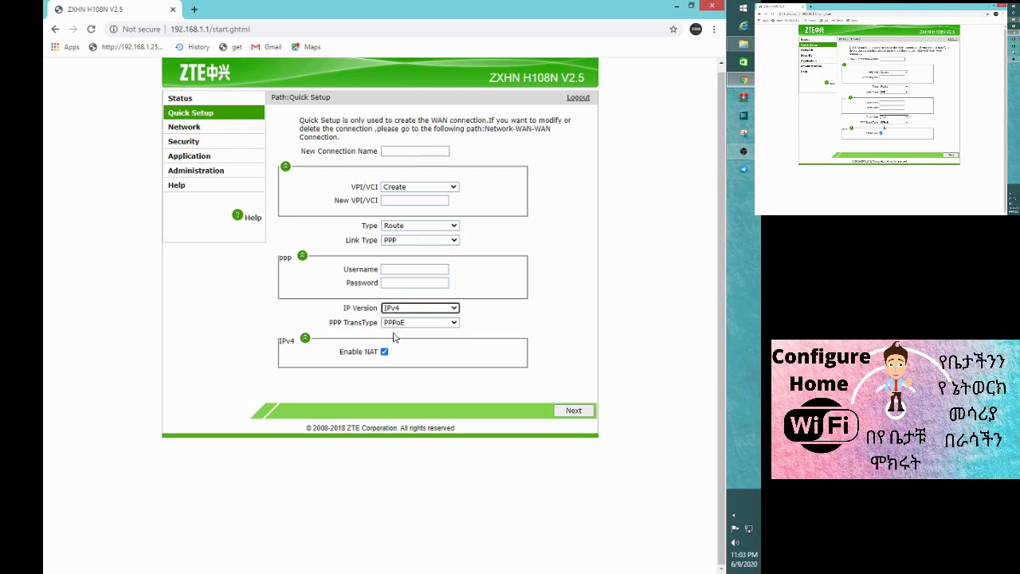
- Switch the Quick Setup link type from PPP to IP and try to continue
click(444, 241)
click(407, 262)
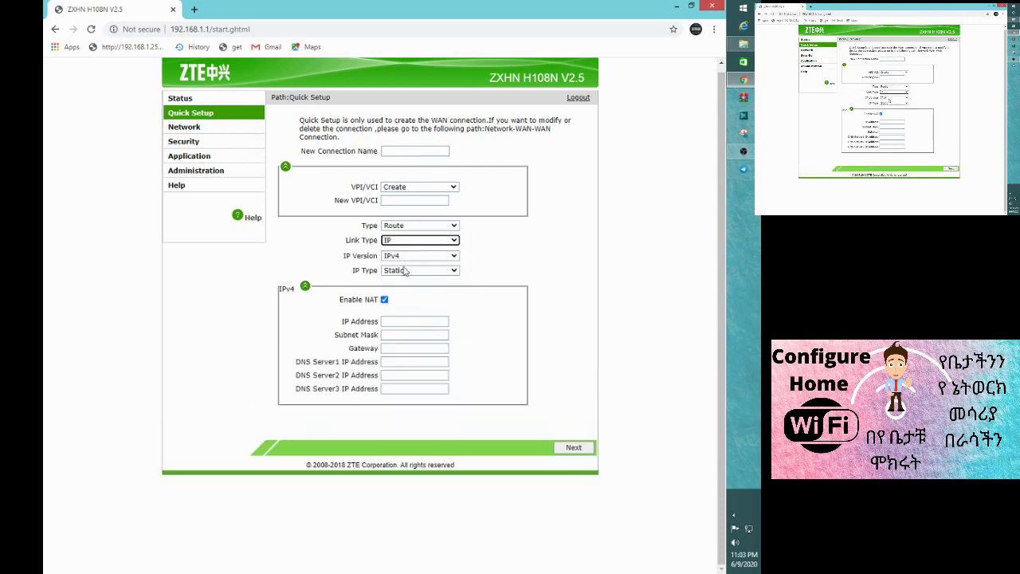
click(391, 322)
click(390, 335)
click(388, 347)
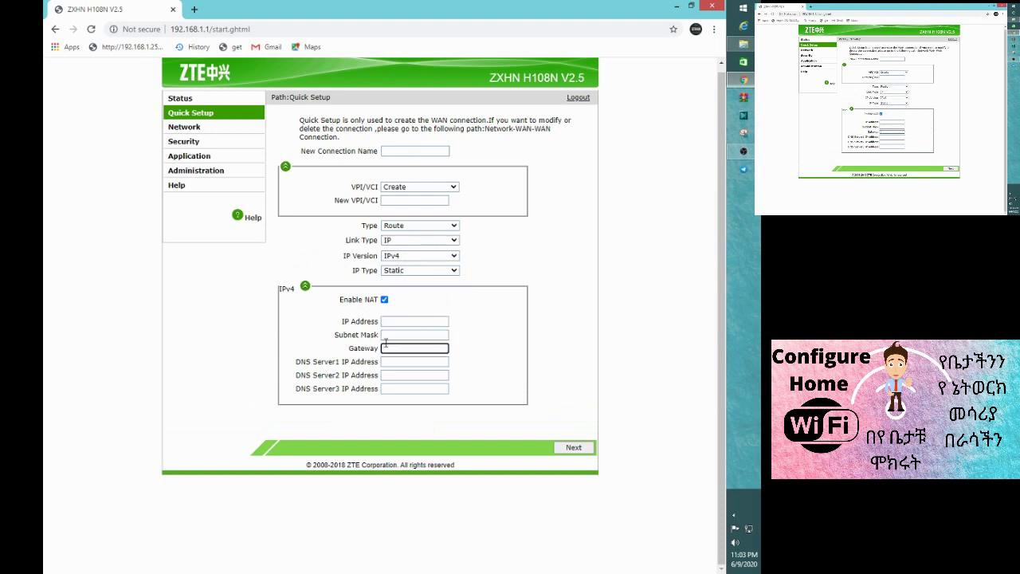
click(574, 449)
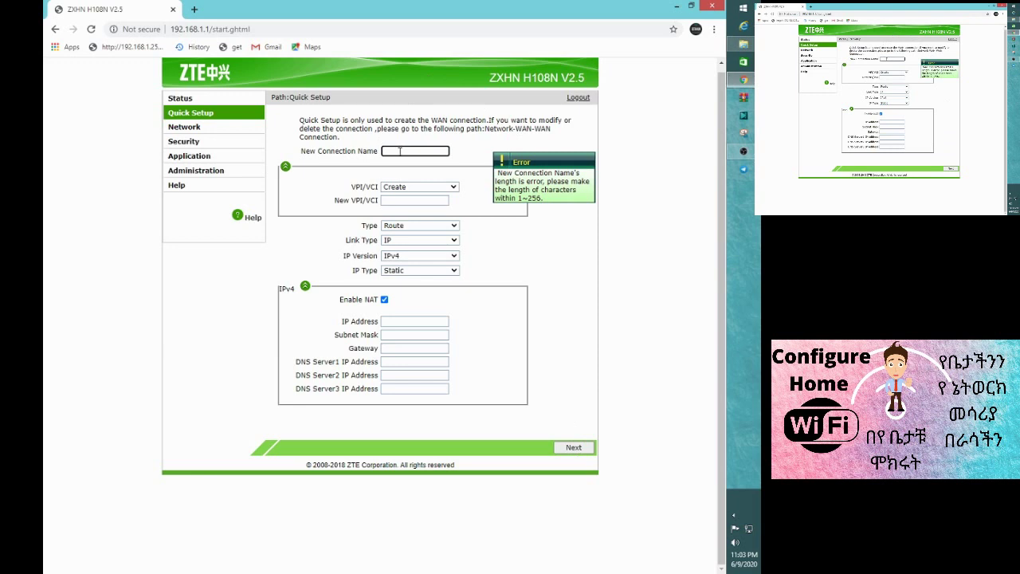
- Review the IP address, subnet mask, gateway and DNS fields, then go to Network WAN Connection
click(393, 323)
click(389, 338)
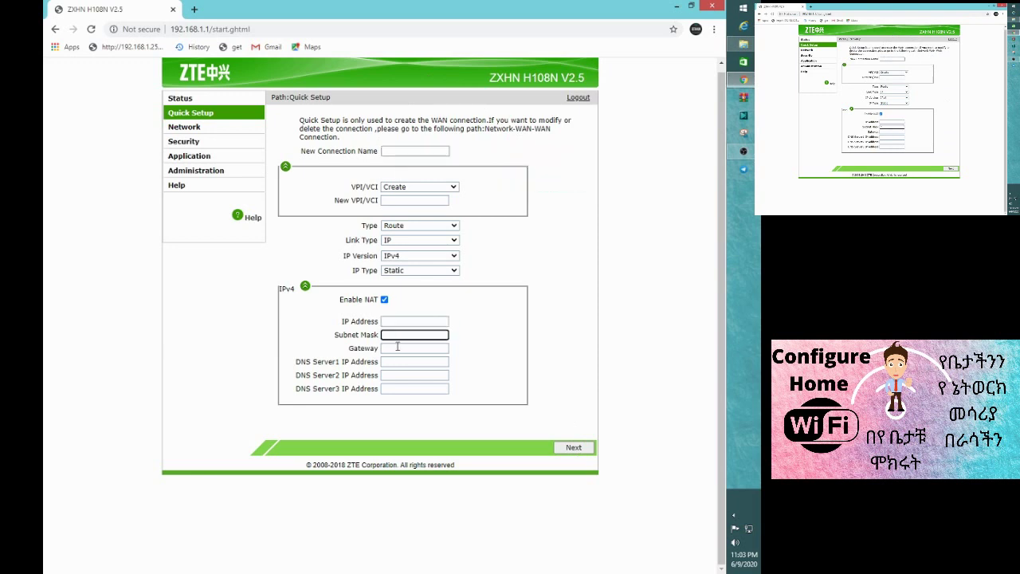
click(394, 351)
click(397, 363)
click(394, 375)
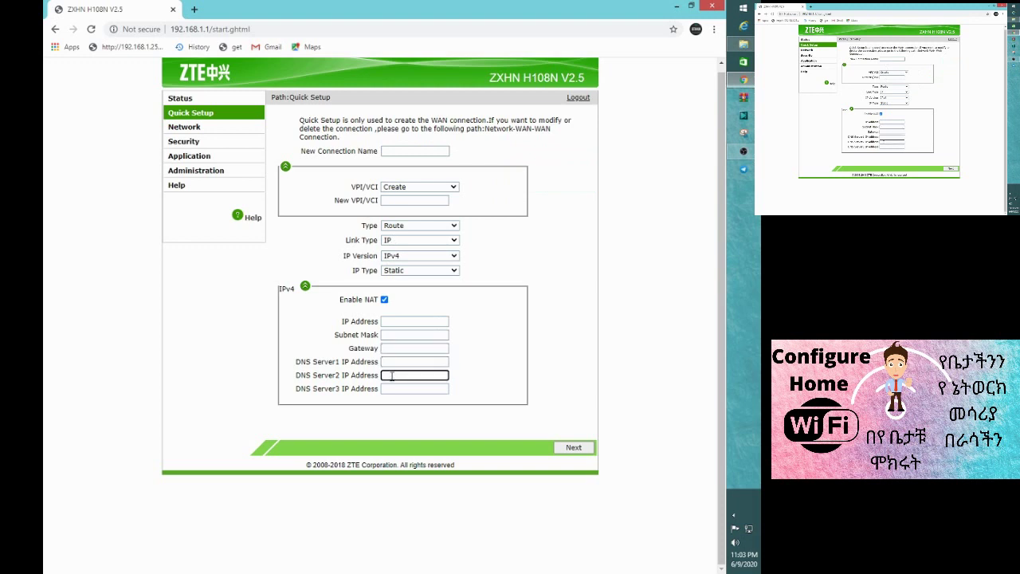
click(390, 363)
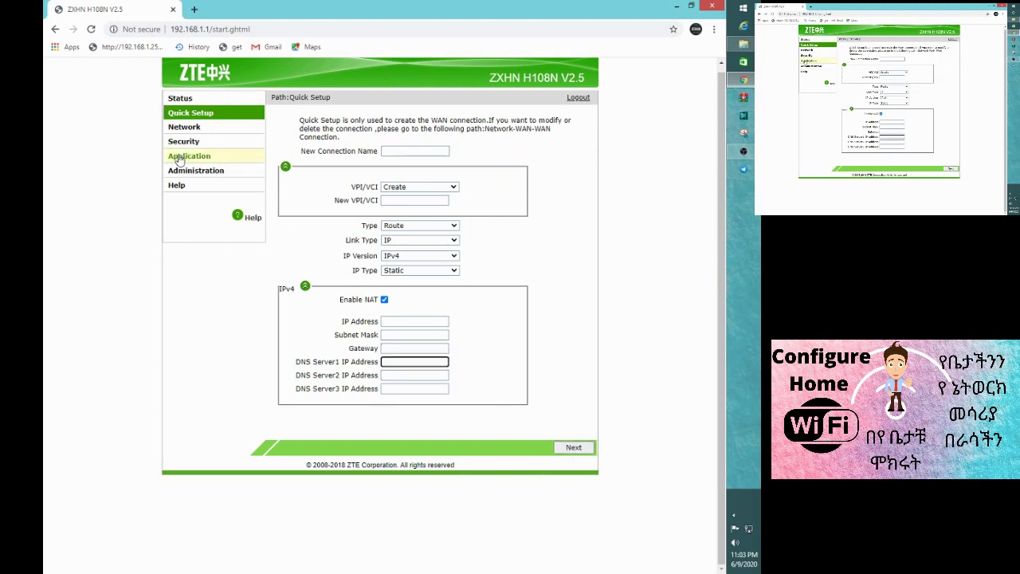
click(183, 130)
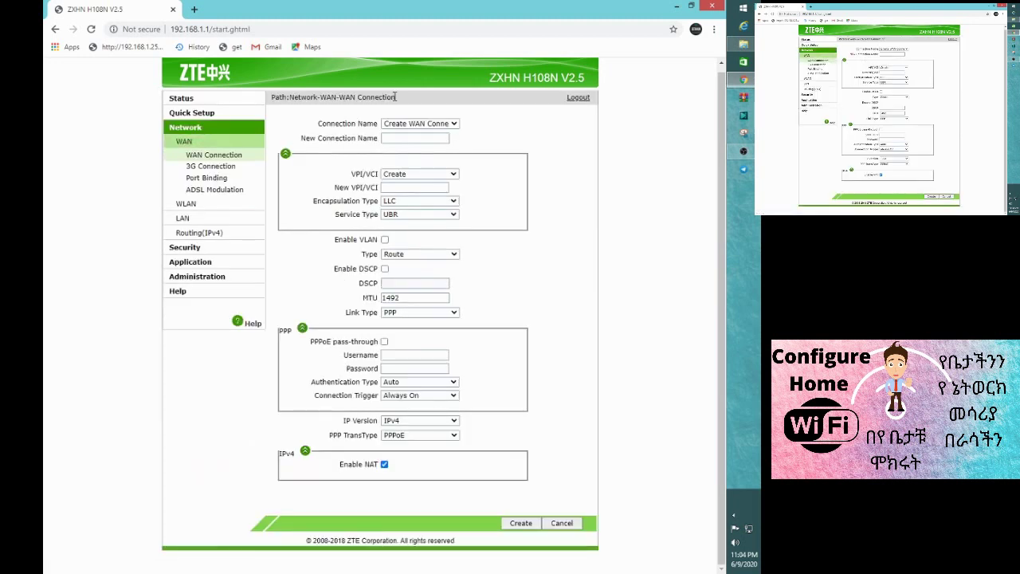
- Check the WAN connection list, Route type and IPv4 dropdowns, then go to WLAN Basic
click(444, 126)
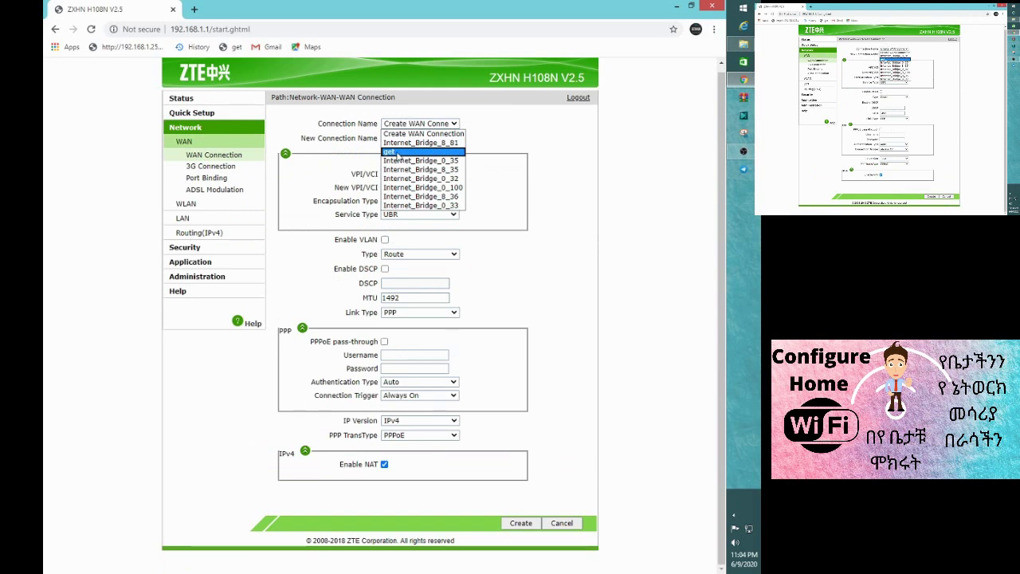
click(514, 278)
click(444, 253)
click(499, 288)
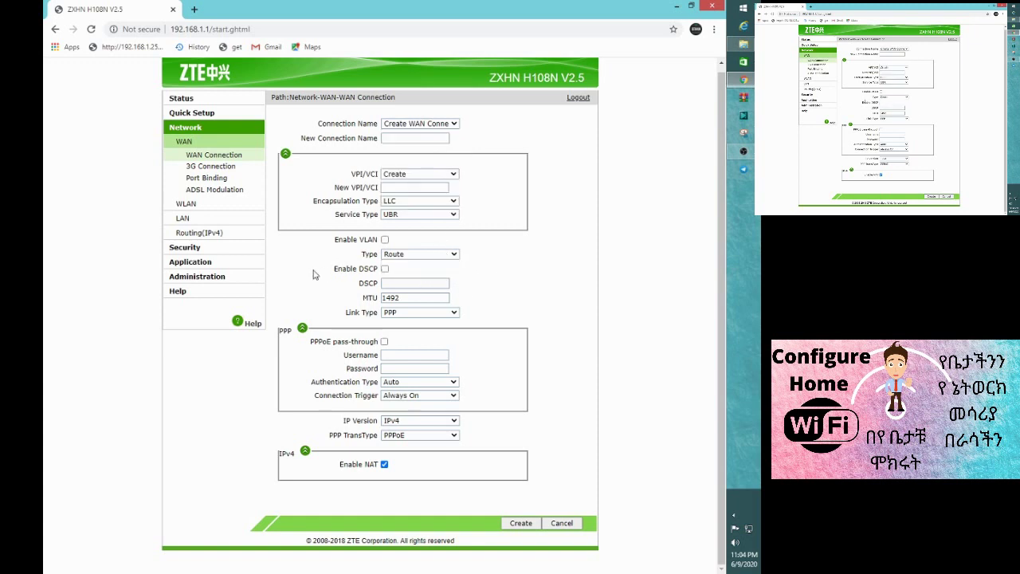
click(457, 423)
click(458, 431)
click(197, 211)
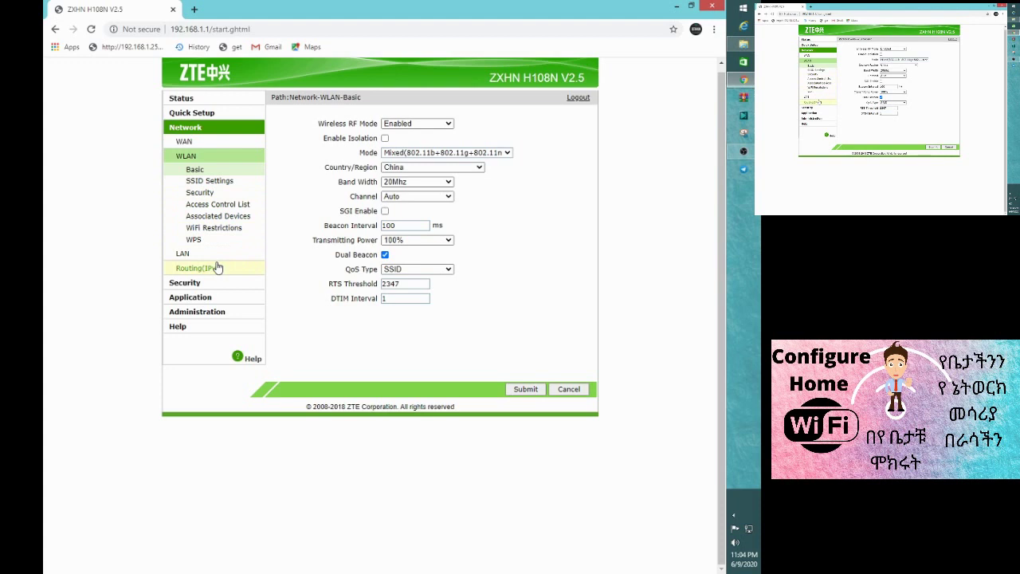
- Open WLAN SSID Settings and keep SSID1 as the network to edit
click(202, 183)
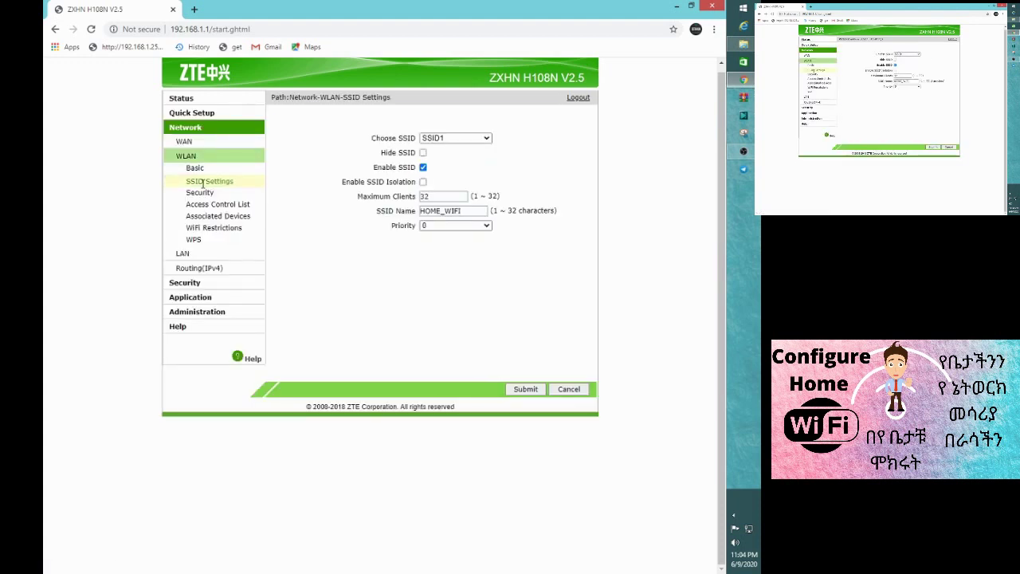
click(471, 138)
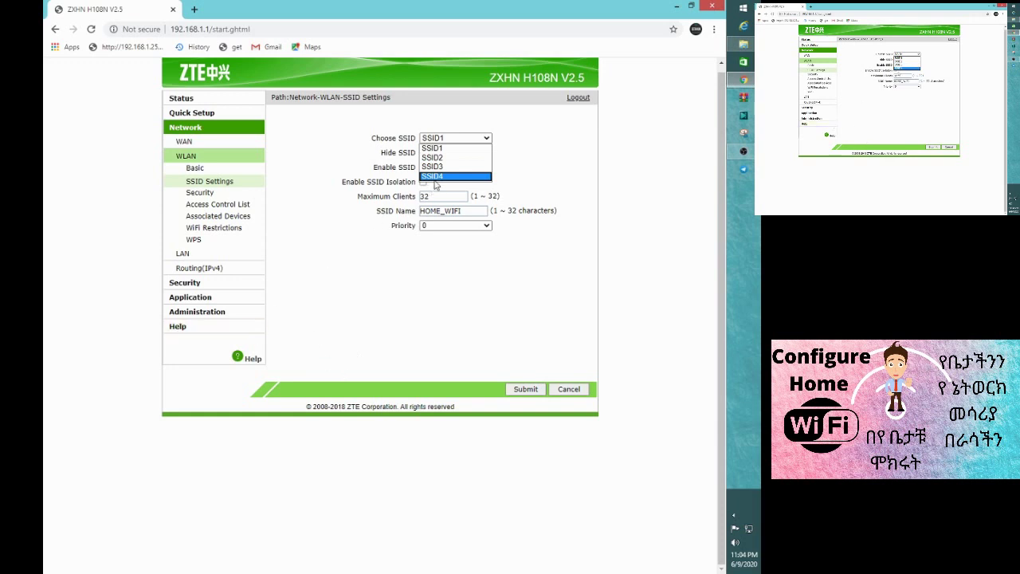
click(331, 173)
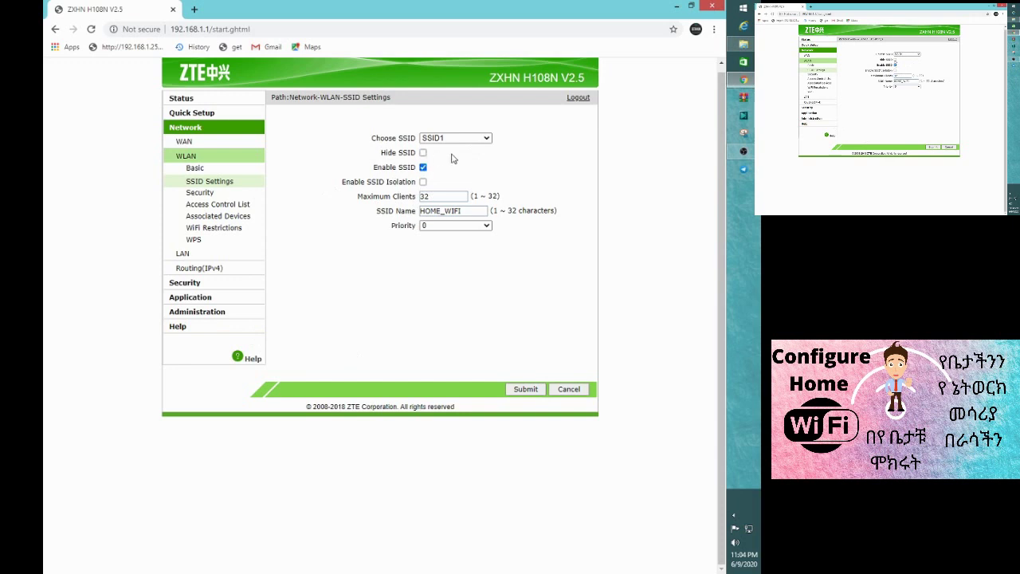
click(444, 197)
click(470, 210)
- Confirm the SSID name HOME_WIFI and submit SSID1's settings
drag(477, 211, 381, 235)
click(386, 211)
click(470, 210)
drag(470, 210, 434, 227)
click(437, 214)
double_click(439, 213)
click(470, 212)
drag(468, 212, 316, 221)
click(477, 215)
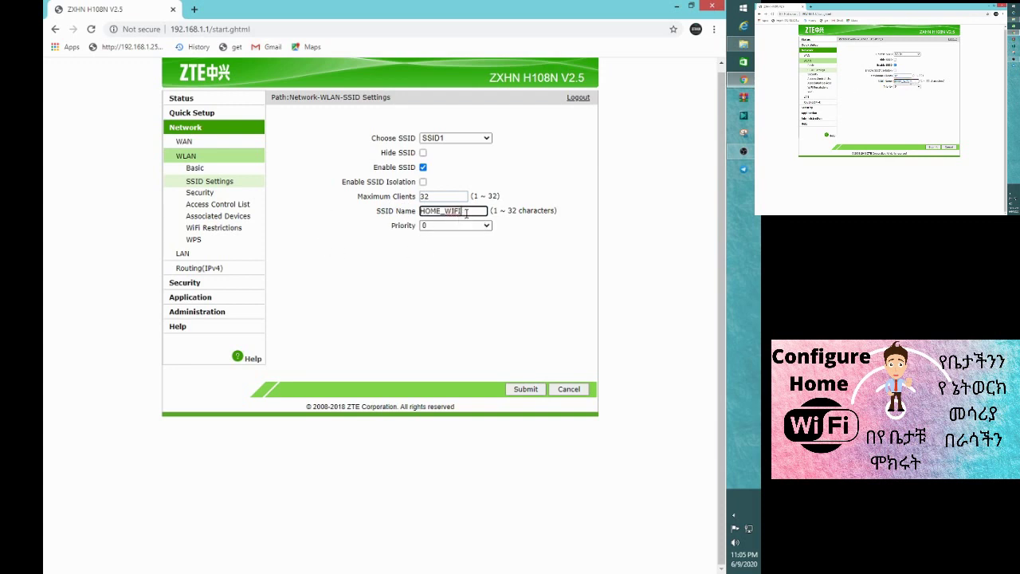
click(525, 389)
click(198, 195)
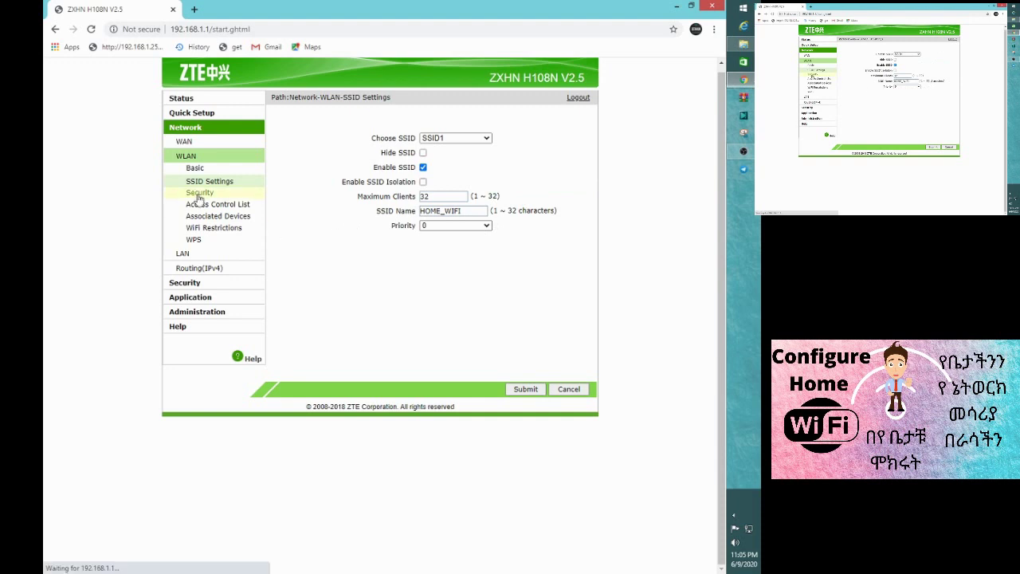
- Keep SSID1 with WPA2-PSK authentication on WLAN Security and select the passphrase
click(470, 140)
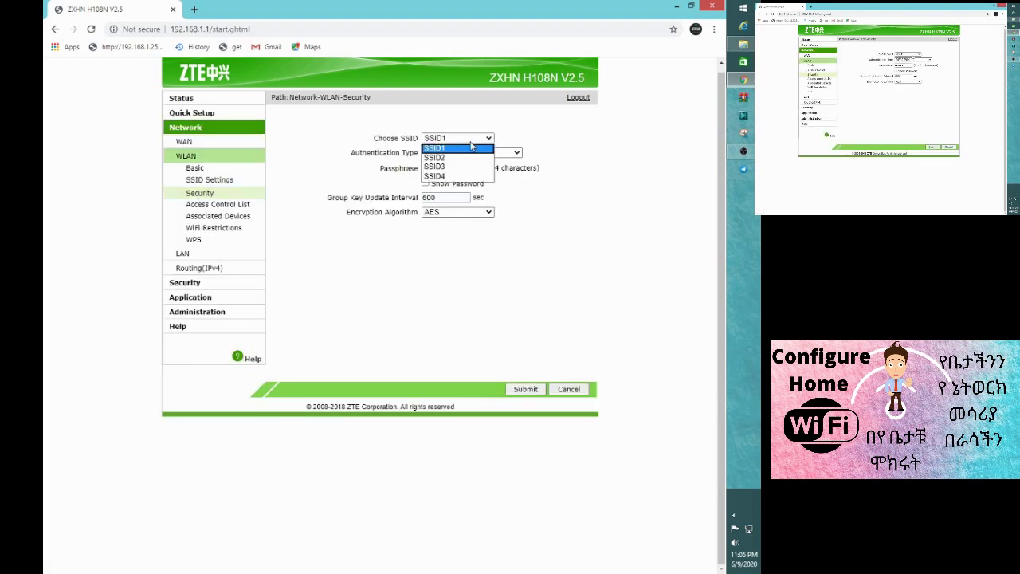
click(470, 148)
click(488, 153)
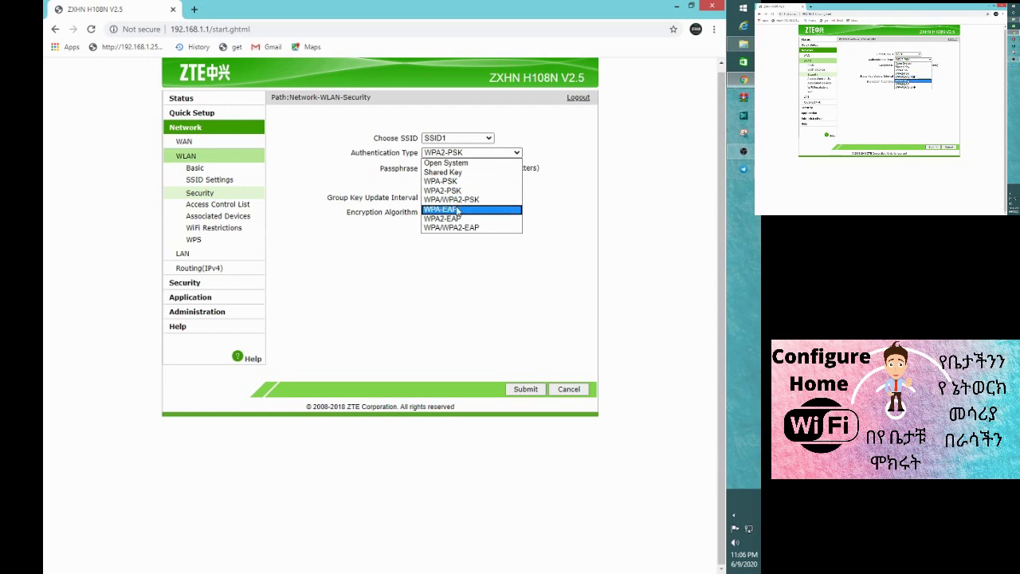
click(410, 239)
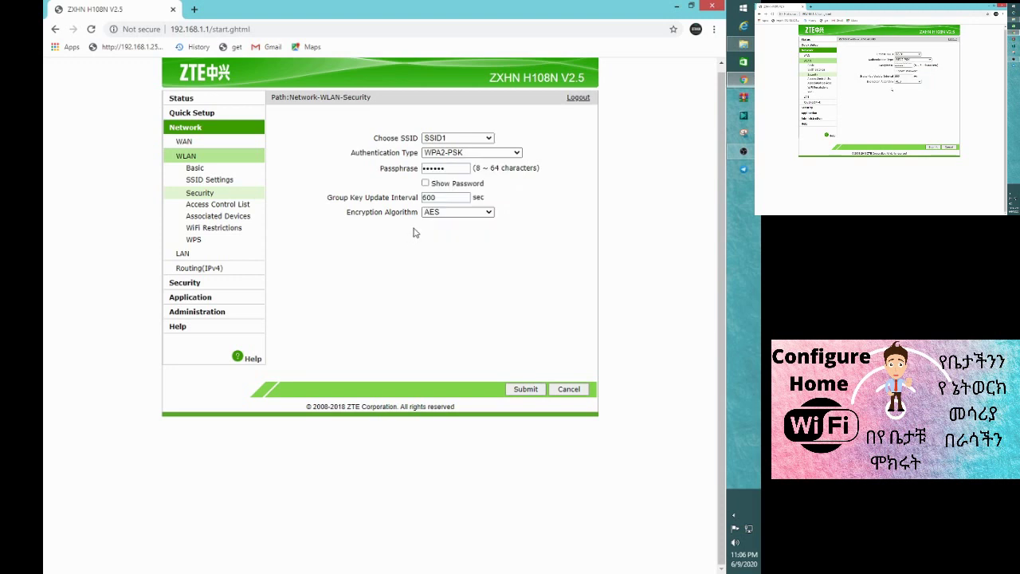
key(ctrl+a)
- Select the contents of SSID1's Passphrase field
click(456, 169)
drag(456, 169, 365, 172)
click(446, 169)
drag(448, 170, 338, 207)
click(430, 275)
drag(449, 169, 379, 171)
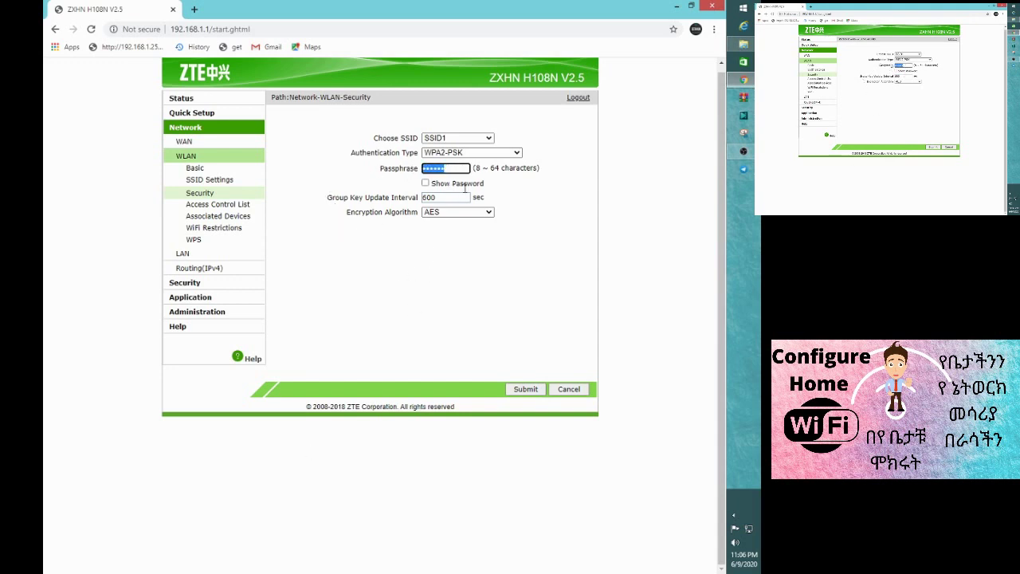
click(458, 169)
- Submit SSID1's WPA2-PSK security settings until 'Your data have been stored!' appears
click(526, 392)
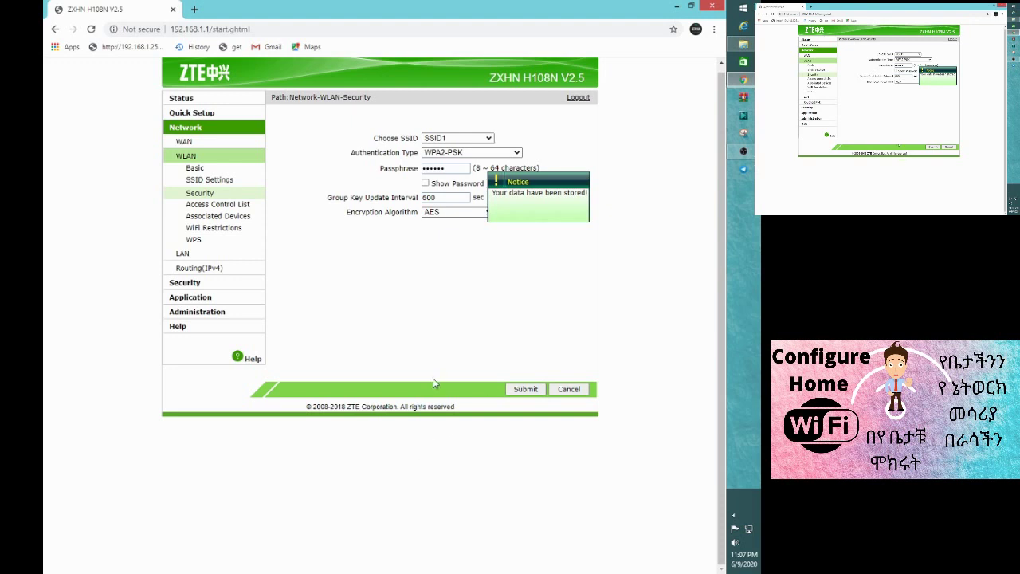
click(526, 390)
click(525, 389)
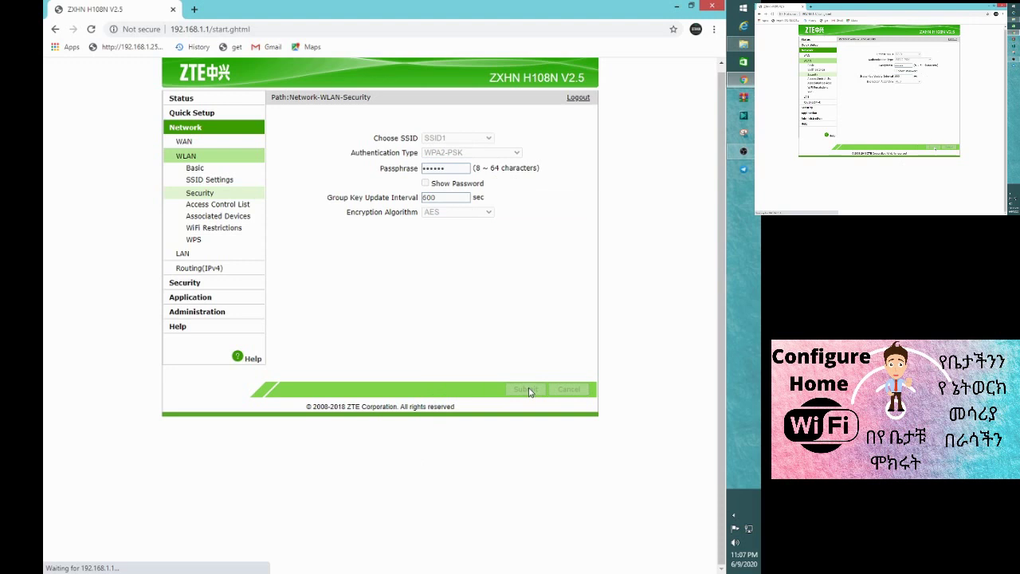